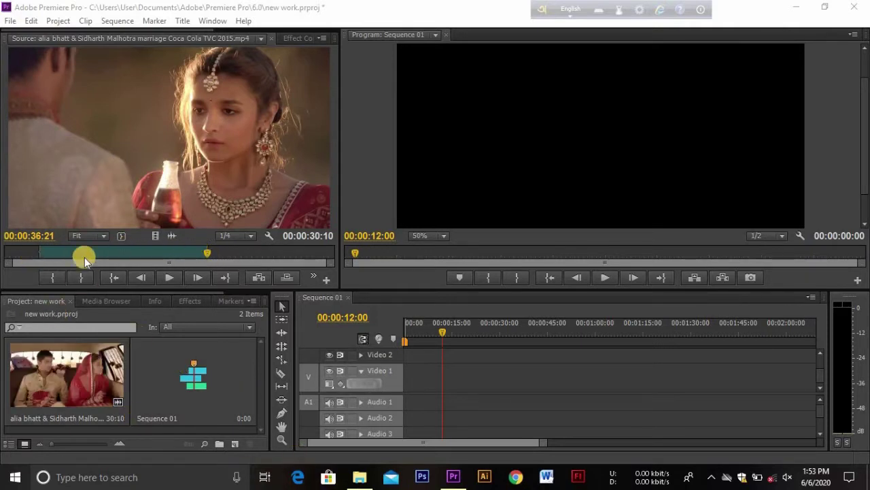
Drag the Coca Cola TVC wedding clip onto Video 1 and Audio 1 at 00:00:00.
drag(128, 167, 374, 355)
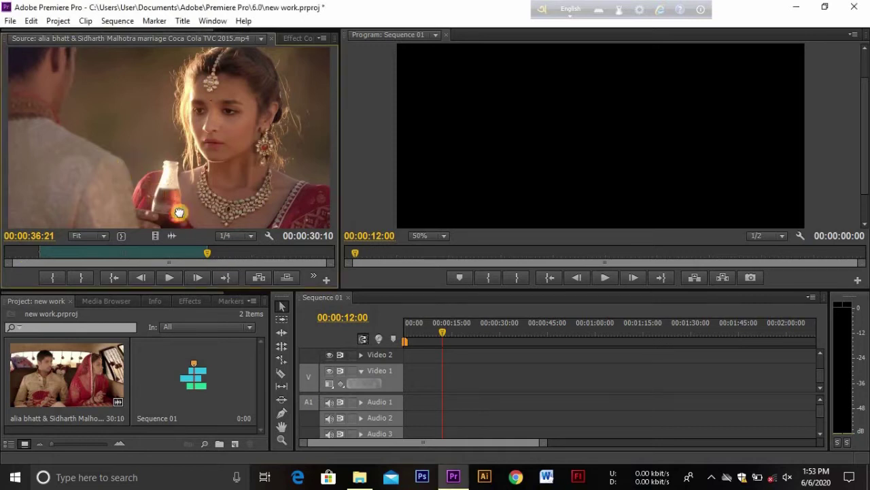
drag(374, 355, 403, 370)
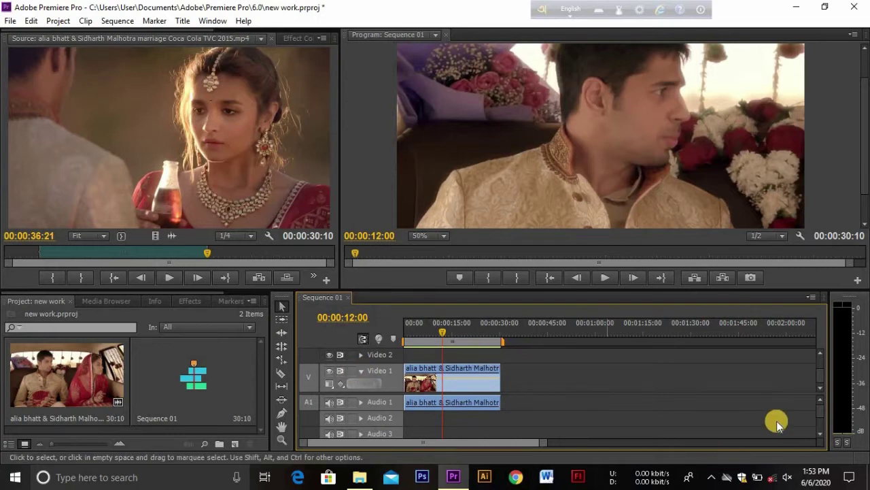
click(819, 381)
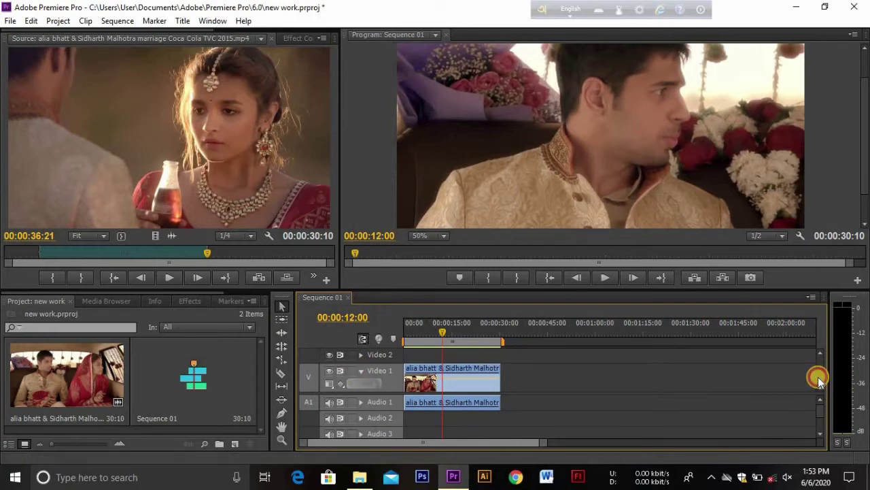
Unlink the wedding clip's audio from its video, then clear that audio from Audio 1.
key(ctrl+a)
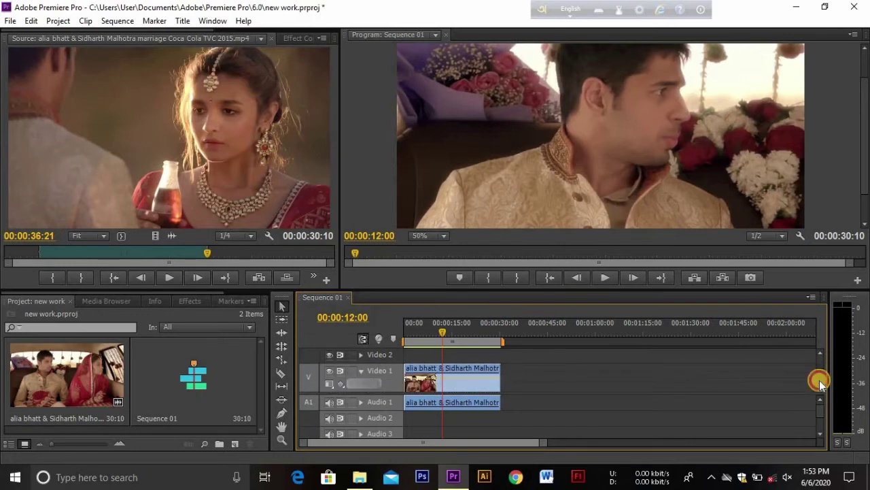
click(819, 382)
key(ctrl+a)
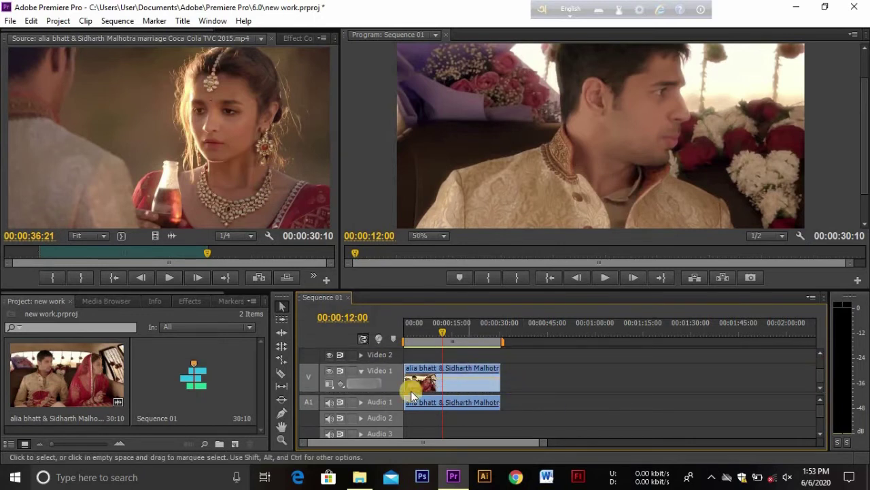
click(463, 405)
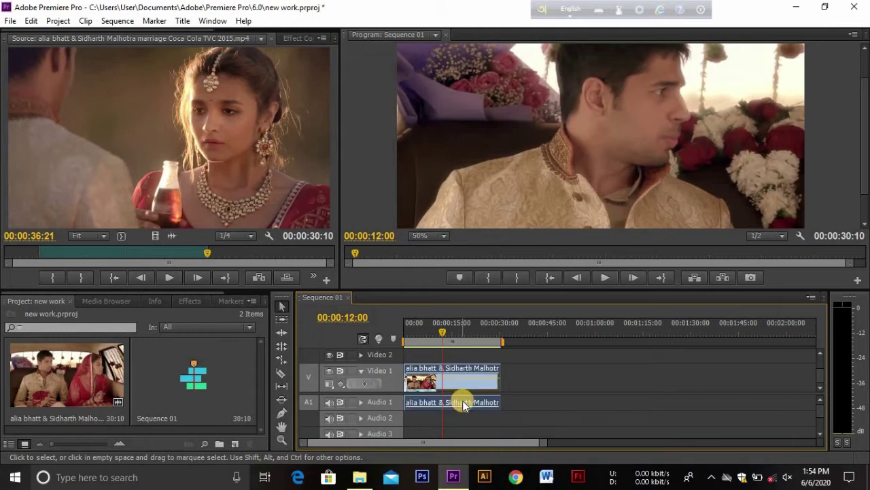
right_click(464, 406)
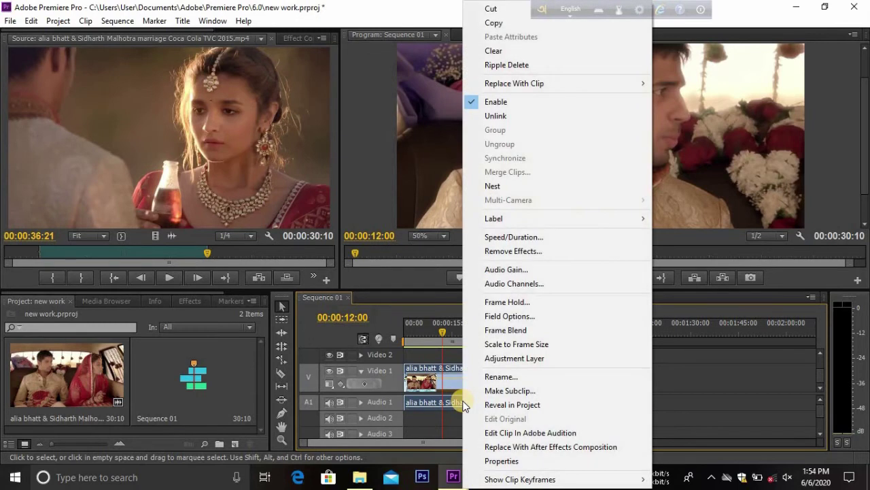
click(506, 121)
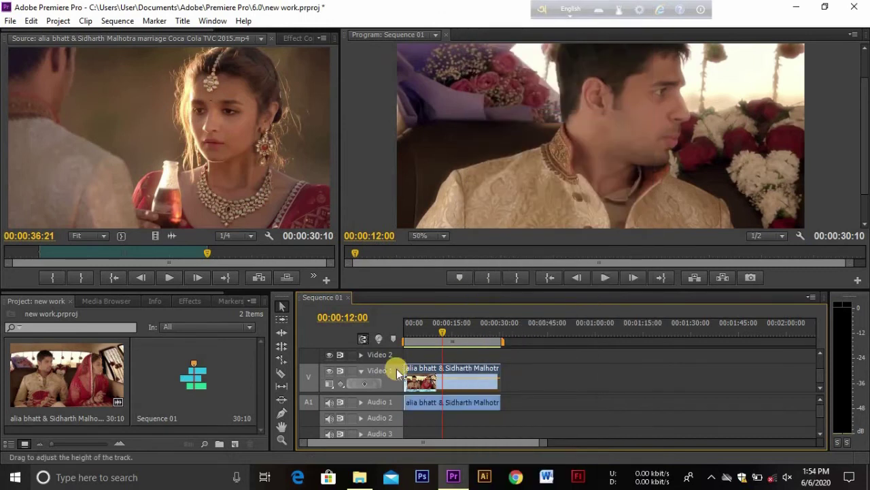
right_click(462, 402)
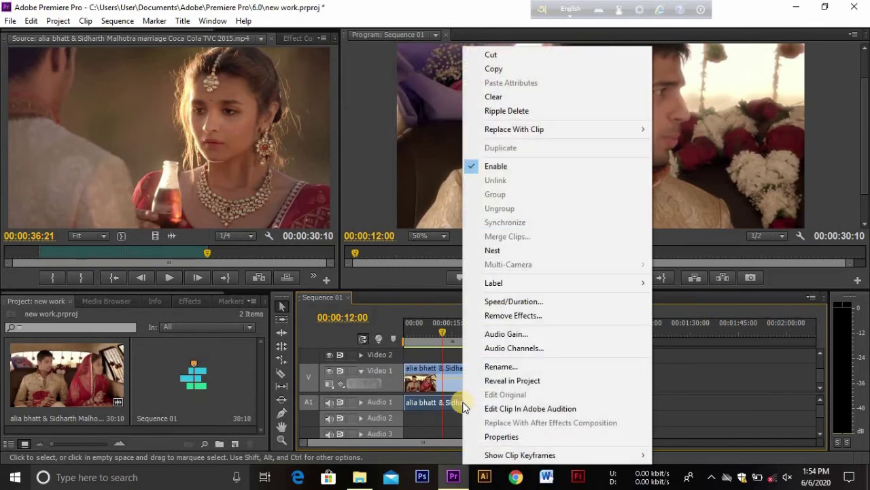
click(532, 98)
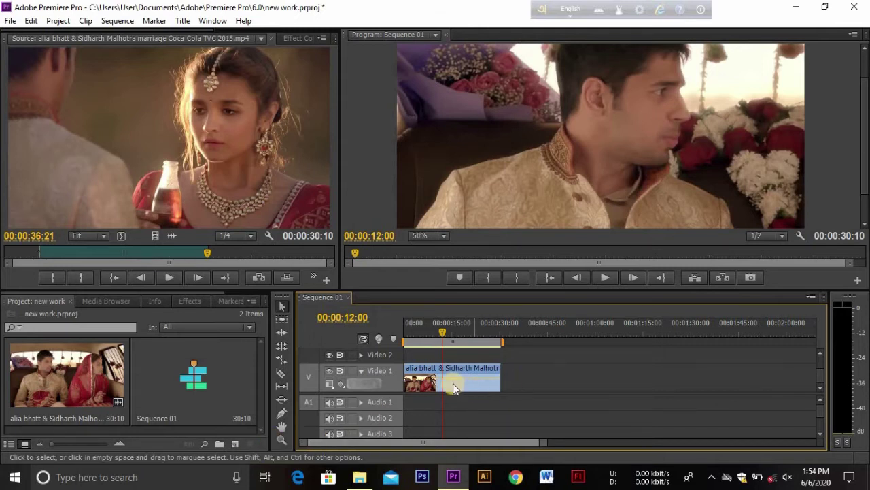
Drag JPB - High [NCS Release] MP3 from Downloads > Music into the Project panel.
click(360, 478)
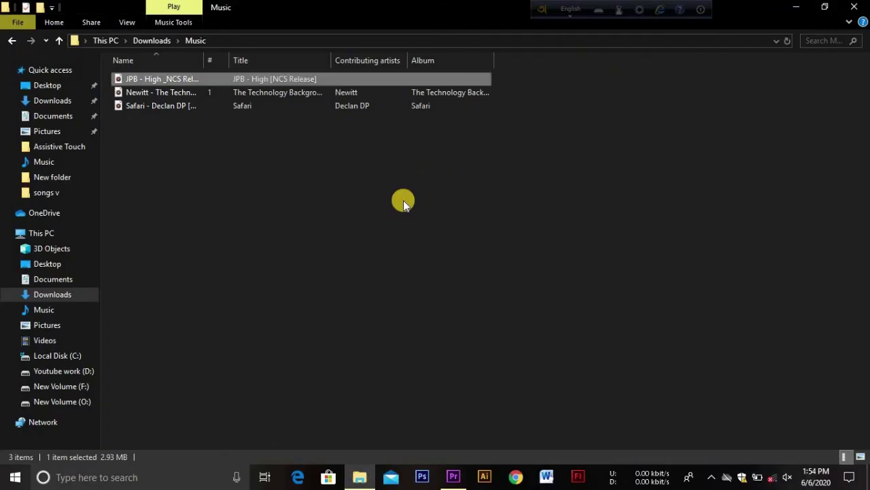
mouse_move(357, 81)
mouse_down()
mouse_move(396, 294)
mouse_move(171, 357)
mouse_move(174, 389)
mouse_up()
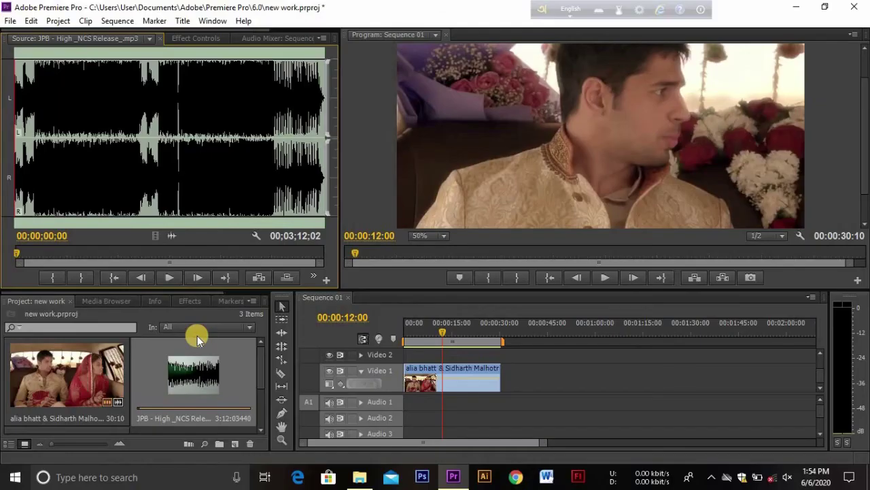
Open the JPB music in the Source monitor and mark In and Out points around 13–33 seconds.
double_click(194, 374)
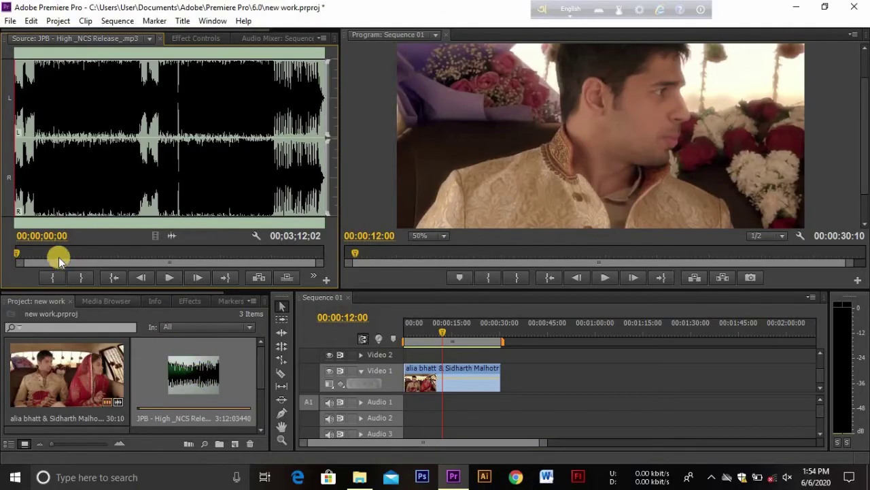
click(18, 252)
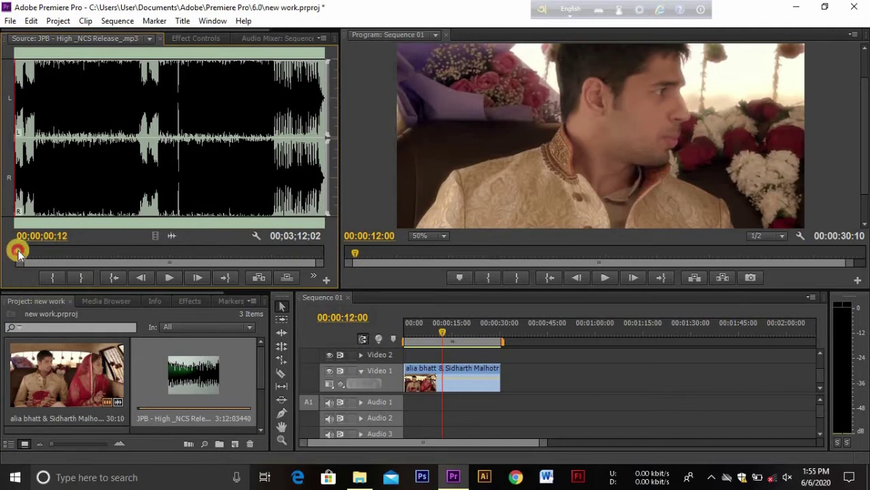
drag(17, 252, 36, 253)
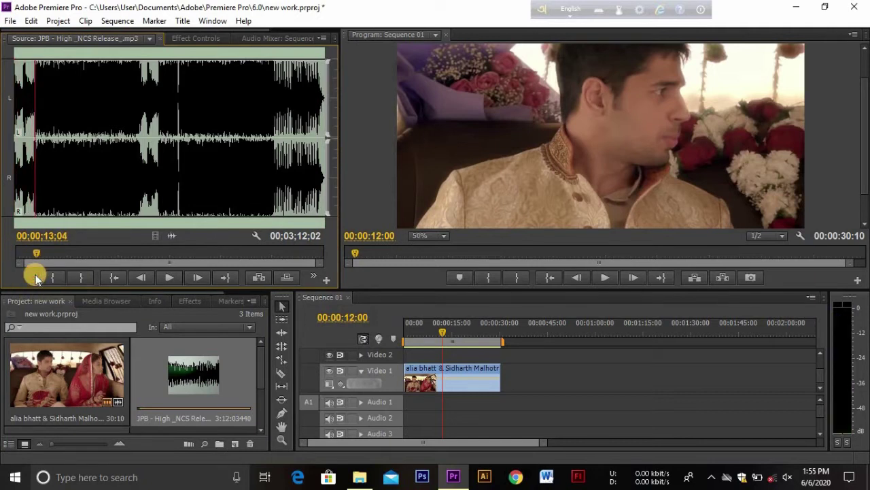
click(43, 279)
drag(37, 252, 93, 263)
click(76, 277)
click(68, 200)
click(194, 253)
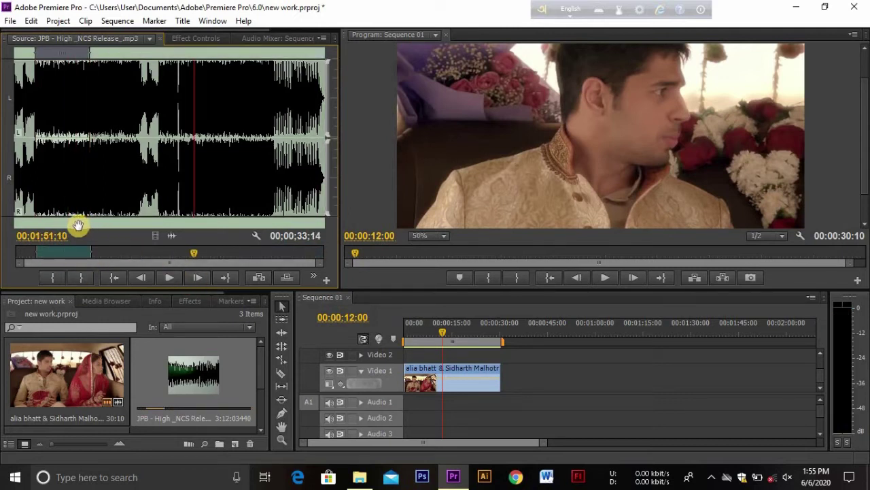
Place the marked music on Audio 1 at the sequence start and trim it to end with the video.
drag(206, 328, 418, 394)
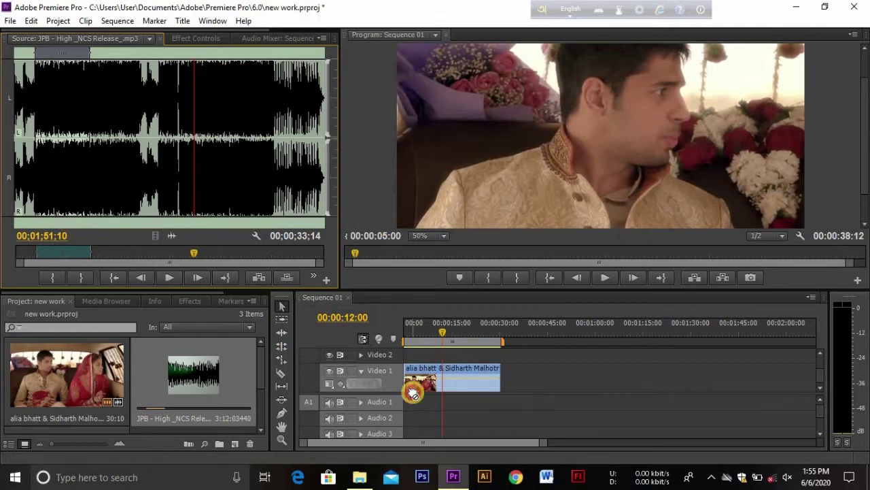
drag(417, 394, 410, 399)
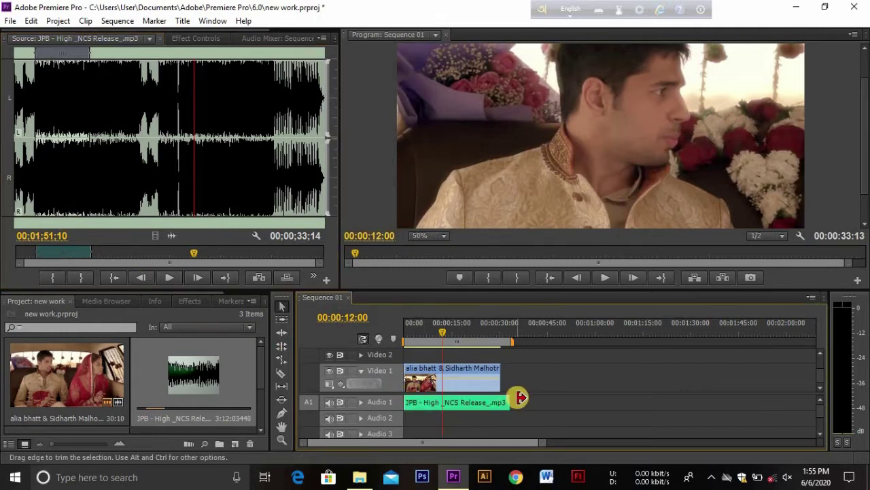
drag(515, 402, 503, 402)
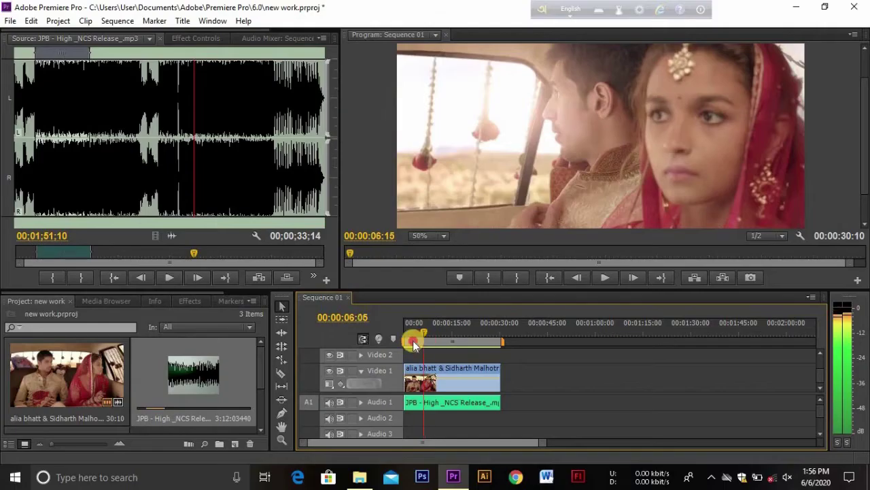
drag(409, 341, 470, 371)
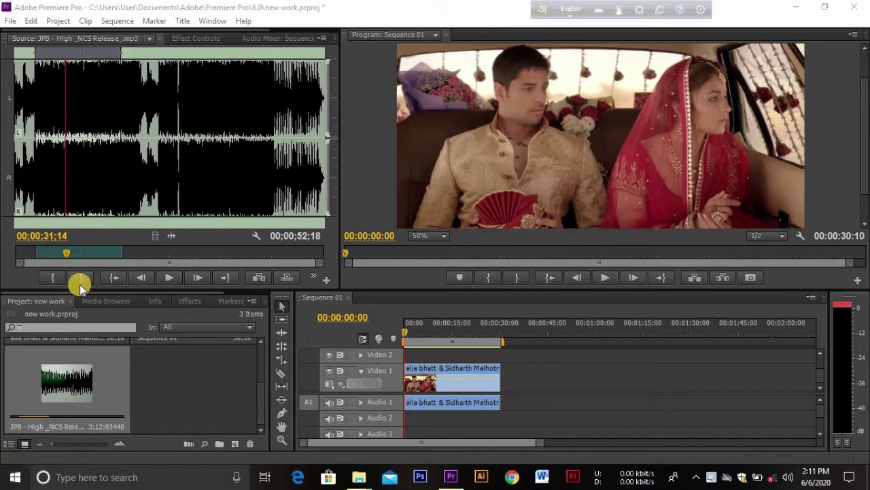
Place the JPB music on Audio 2 beneath the ad's audio and adjust its end.
mouse_move(67, 251)
mouse_down()
mouse_move(109, 255)
mouse_move(94, 253)
mouse_up()
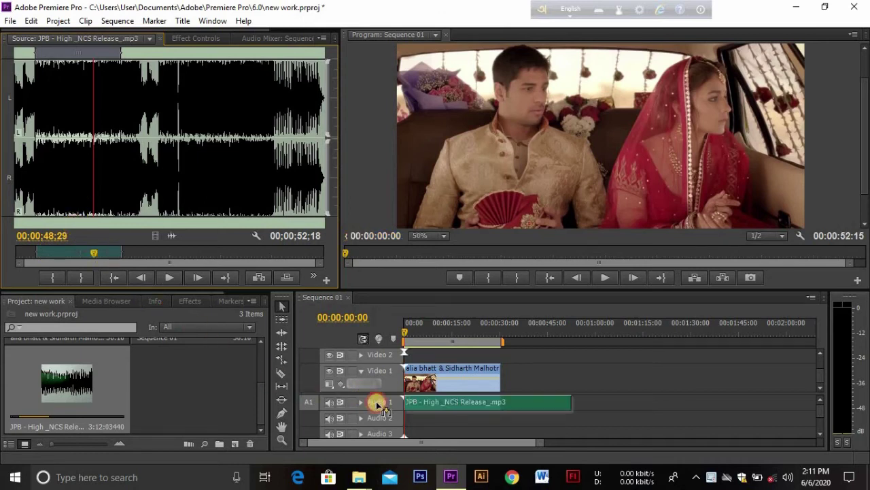
drag(256, 366, 395, 418)
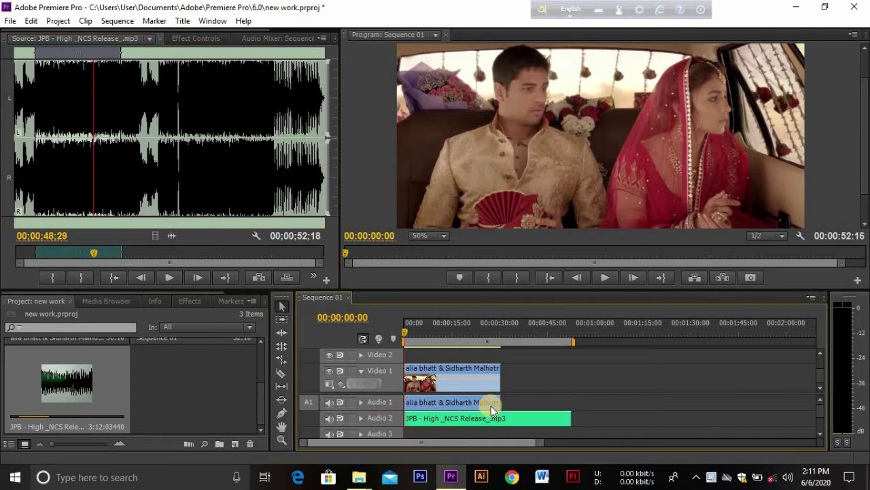
drag(564, 420, 576, 418)
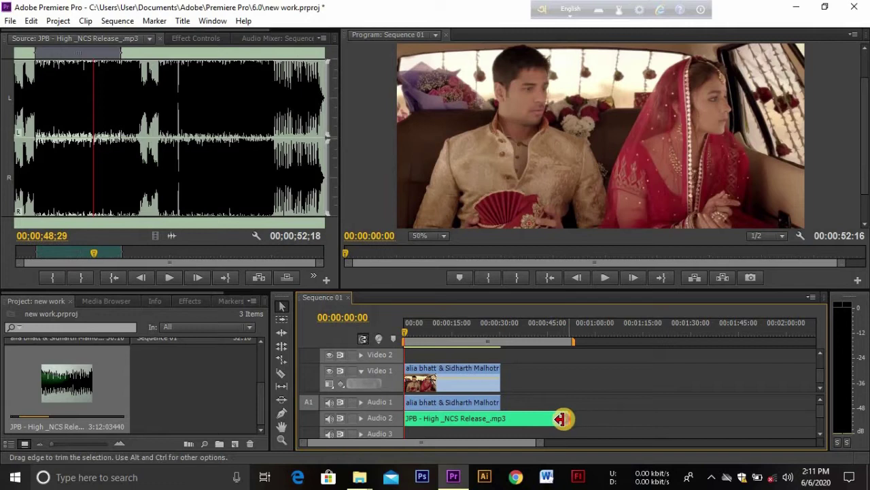
mouse_move(565, 418)
mouse_down()
mouse_move(498, 425)
mouse_move(569, 423)
mouse_up()
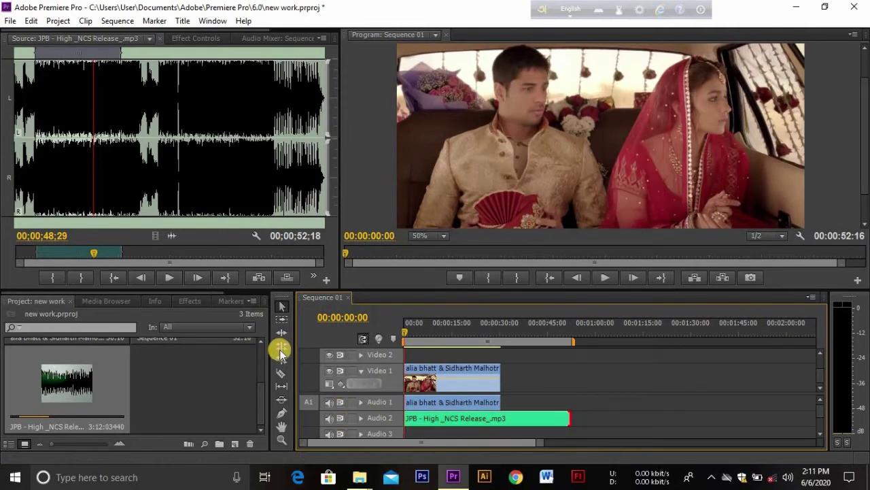
Razor-cut the music where the video ends at 00;00;30;10 and clear the leftover piece.
click(281, 372)
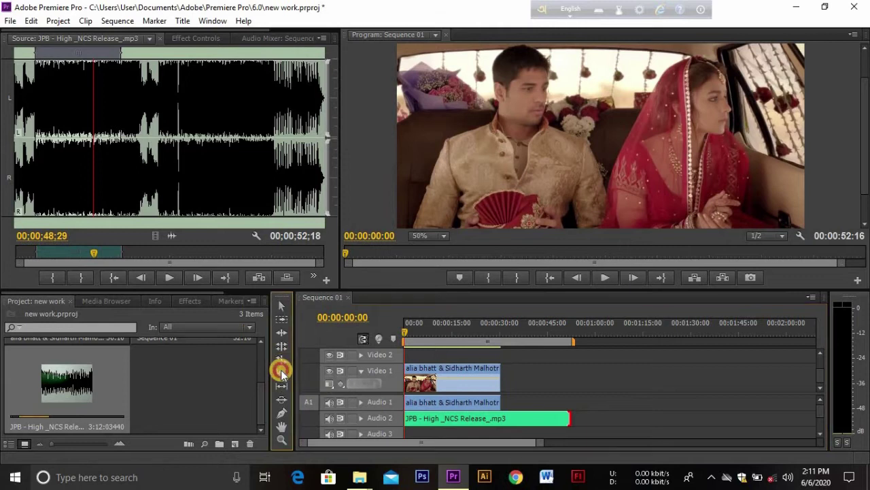
click(501, 418)
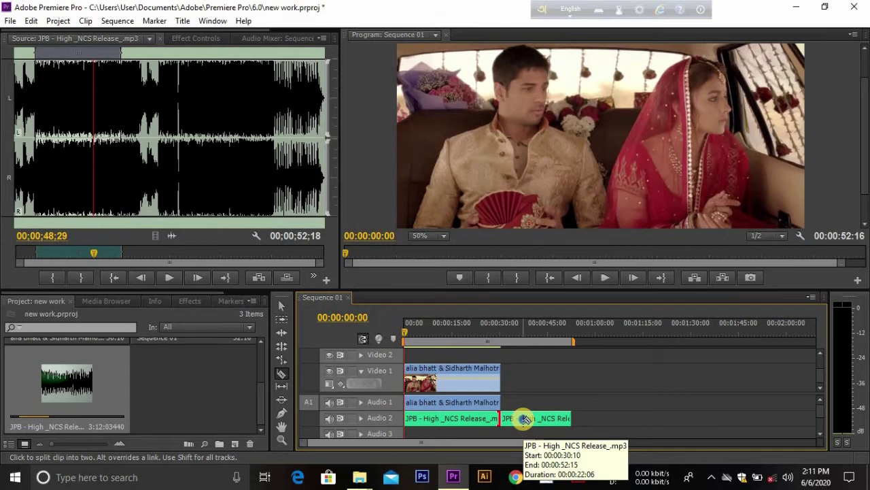
right_click(525, 418)
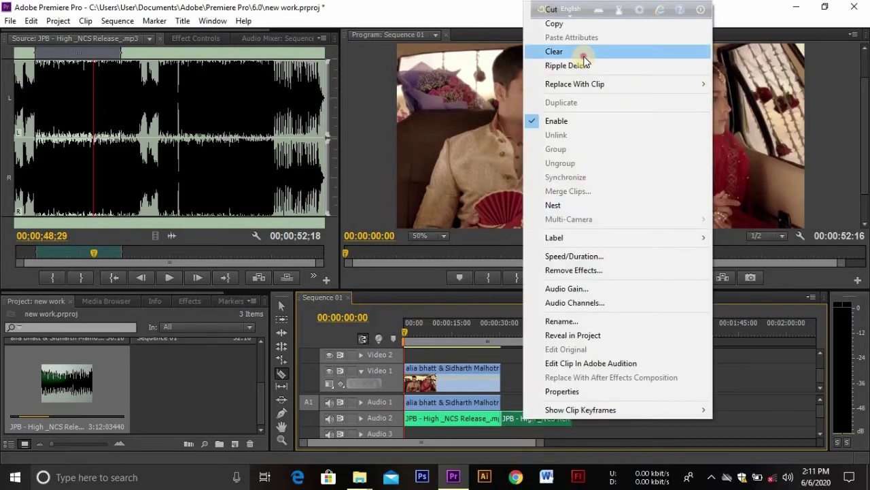
click(583, 54)
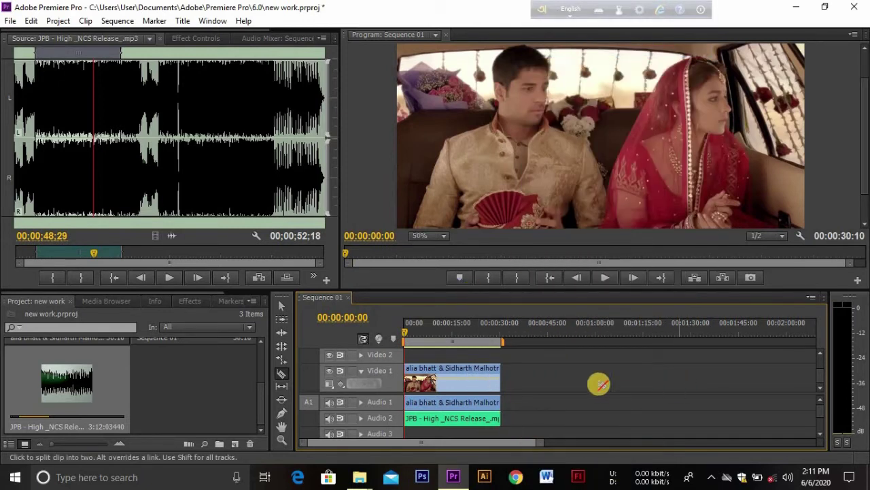
click(281, 375)
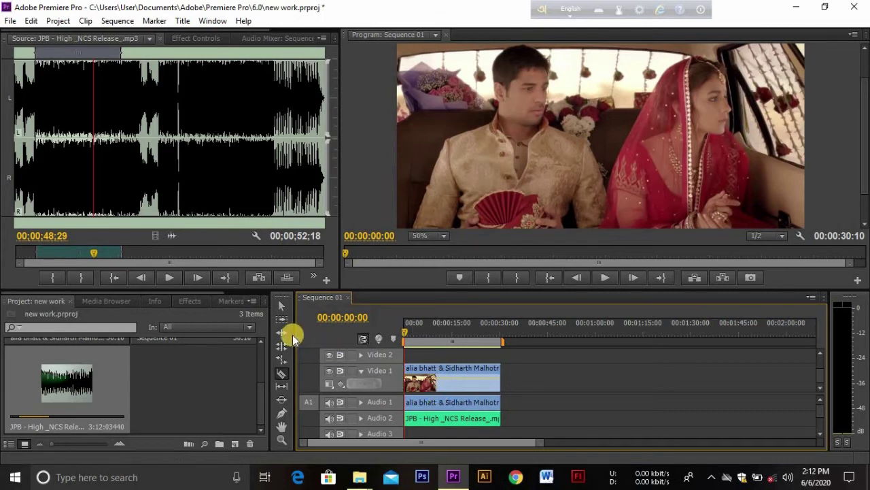
Play Sequence 01 from the start, stop near 00:00:08:12, then expand Audio 2.
click(282, 310)
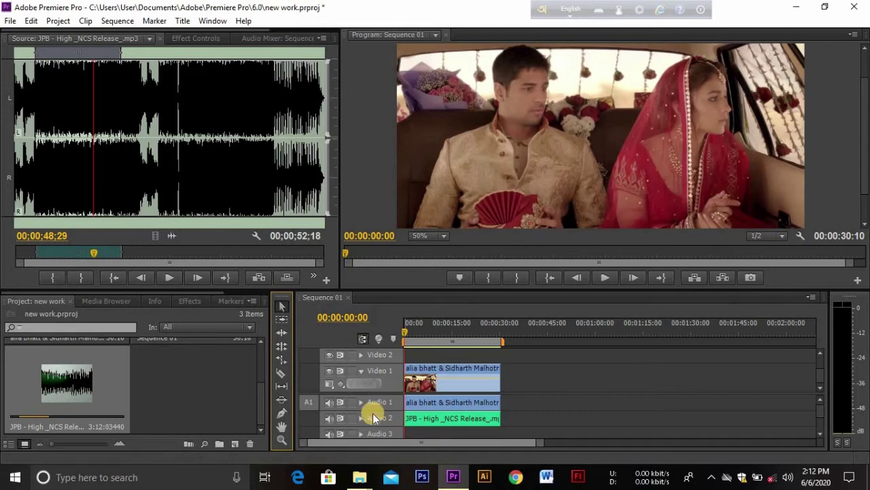
click(605, 279)
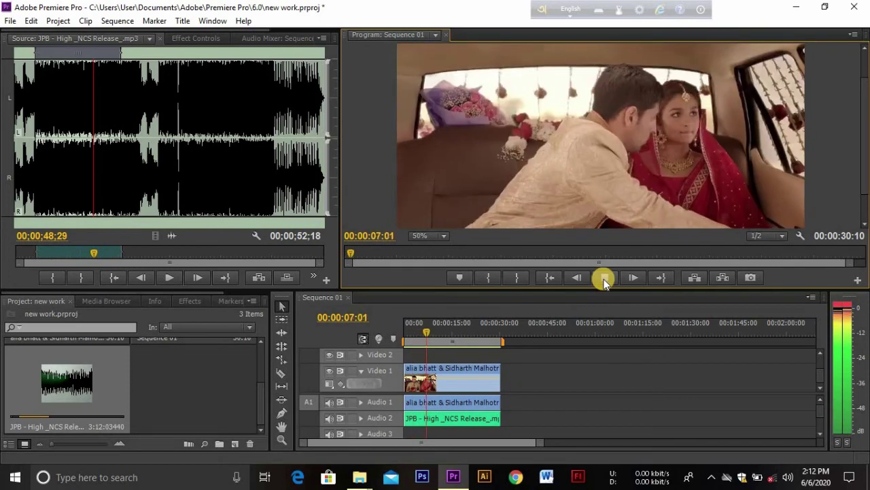
click(605, 278)
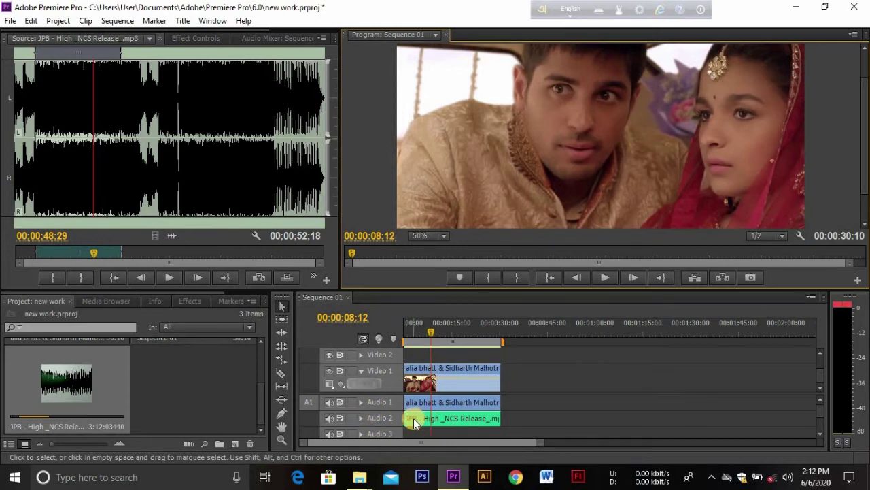
click(360, 419)
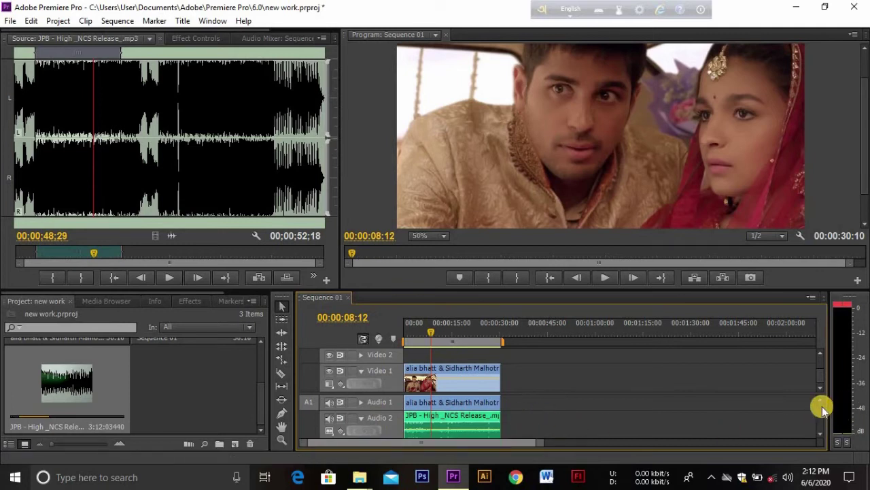
Drag the Audio 2 volume rubber band down to about -16.25 dB.
scroll(408, 416, down, 1)
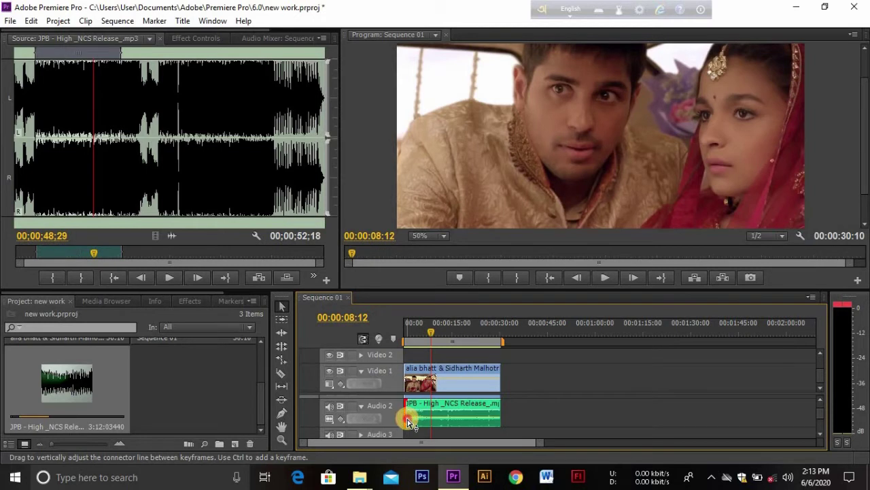
drag(410, 423, 408, 420)
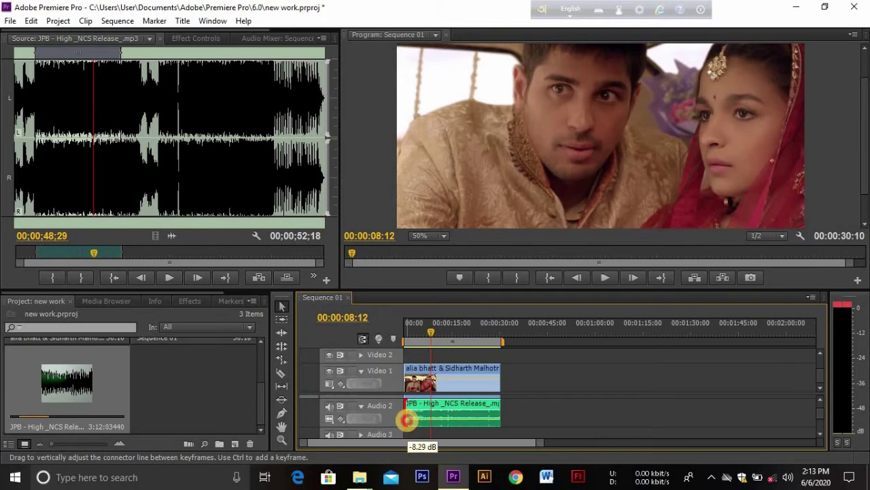
drag(408, 420, 407, 421)
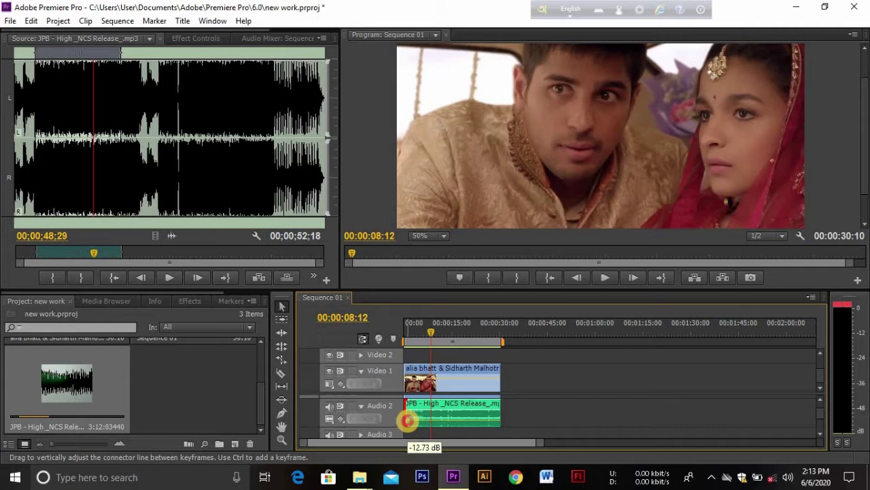
drag(407, 421, 408, 422)
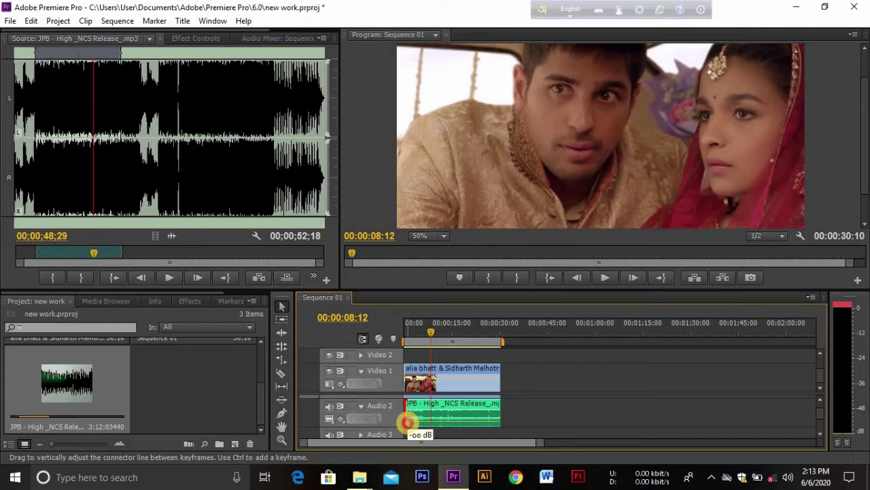
drag(407, 422, 407, 420)
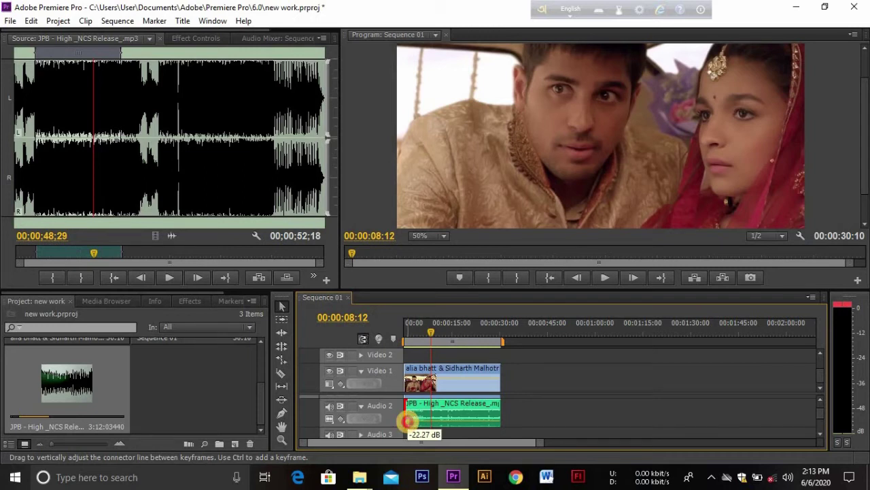
drag(410, 427, 413, 421)
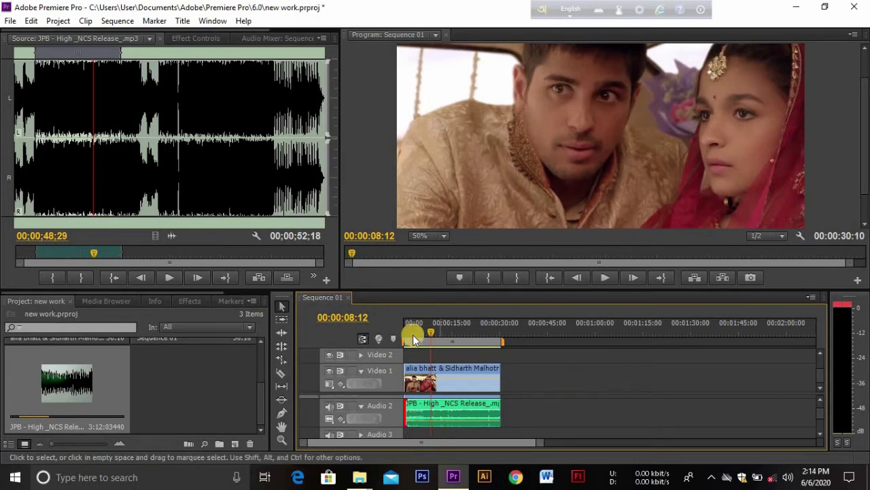
Move the playhead near the start and preview the lowered music mix.
drag(431, 333, 396, 334)
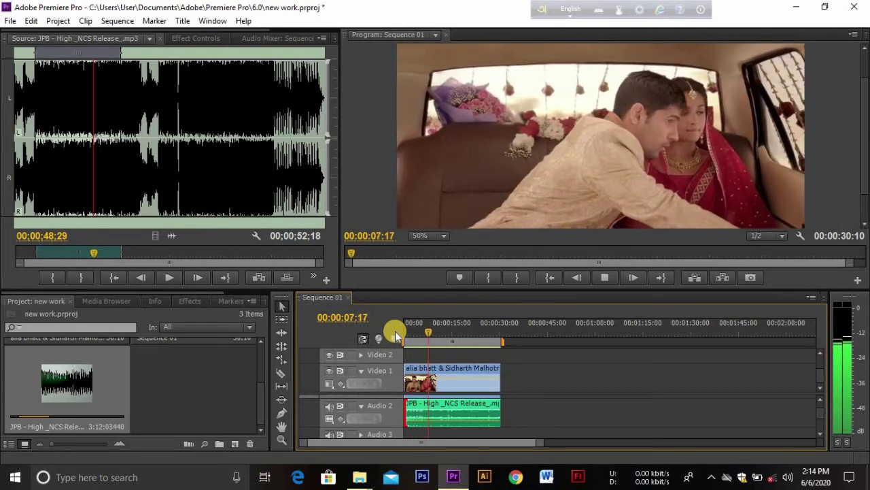
key(space)
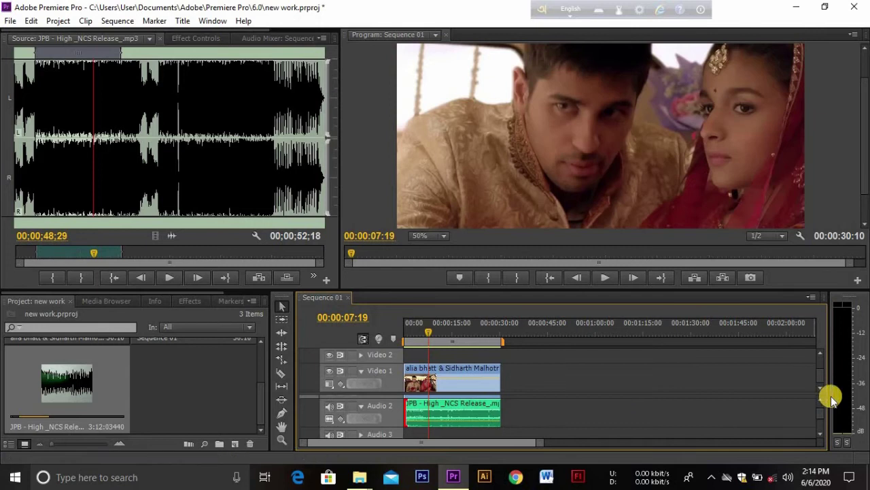
click(819, 410)
drag(819, 410, 820, 393)
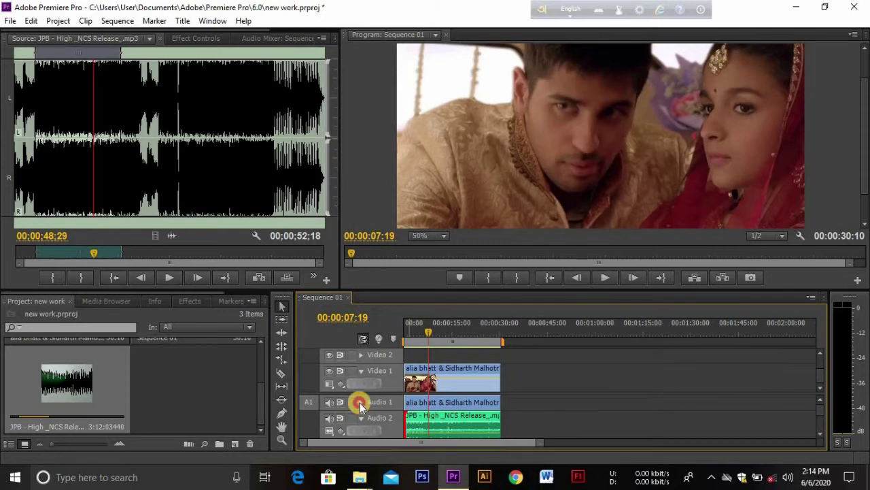
Raise the wedding clip's Audio 1 volume rubber band to about 3 dB.
click(360, 402)
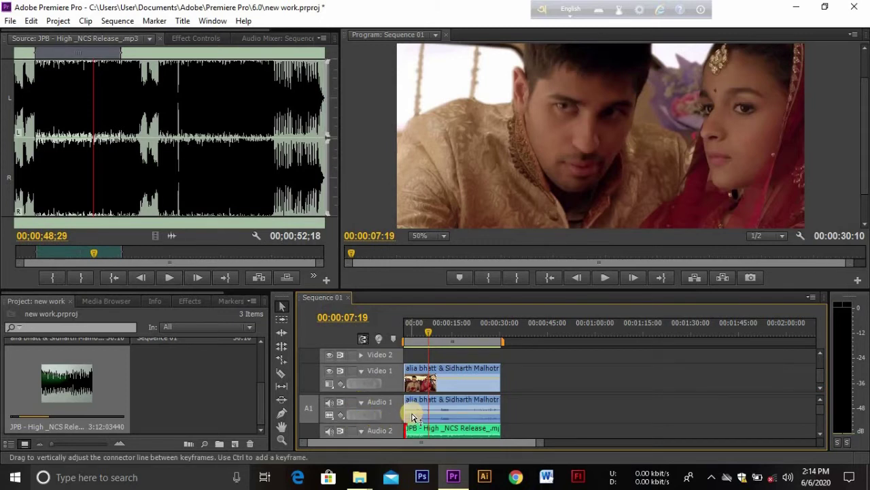
mouse_move(412, 417)
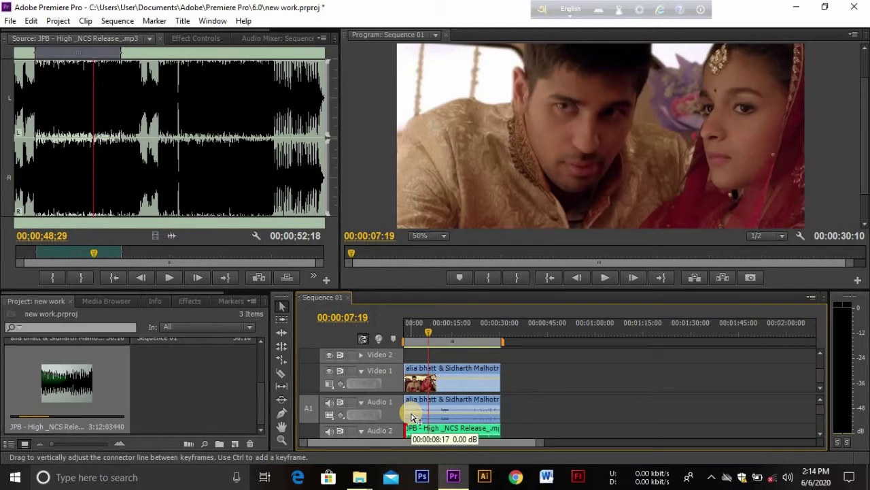
click(412, 417)
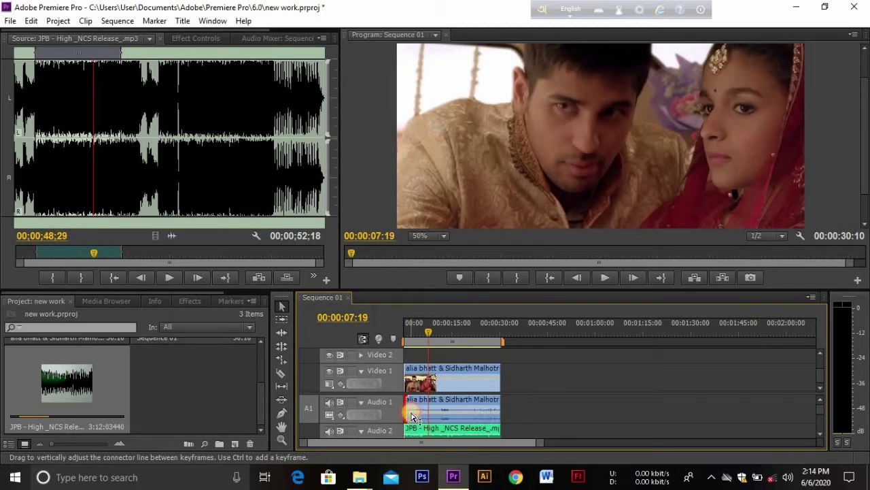
drag(412, 416, 411, 410)
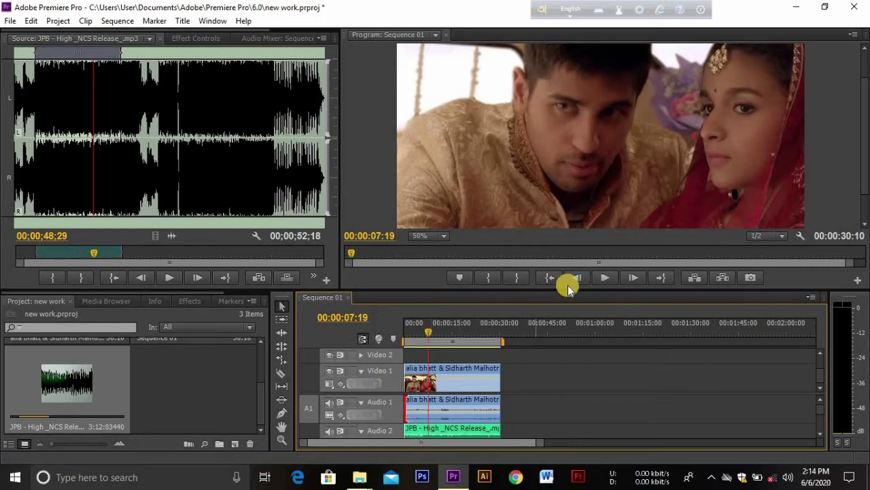
Preview the mix, stopping at 00:00:14:05, then collapse Audio 1 and Audio 2.
click(602, 281)
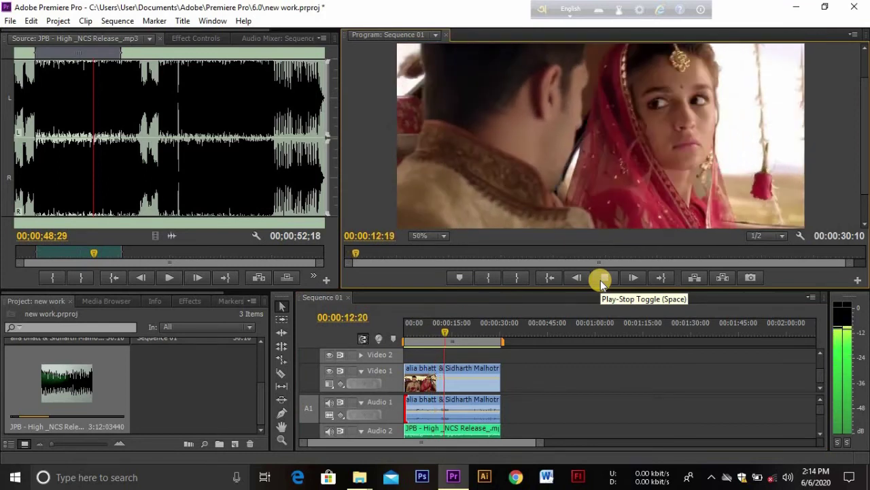
click(600, 281)
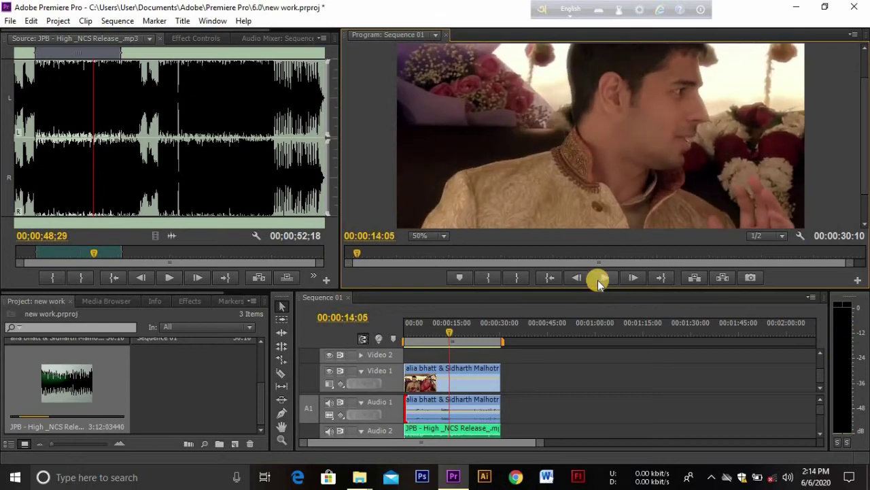
click(361, 404)
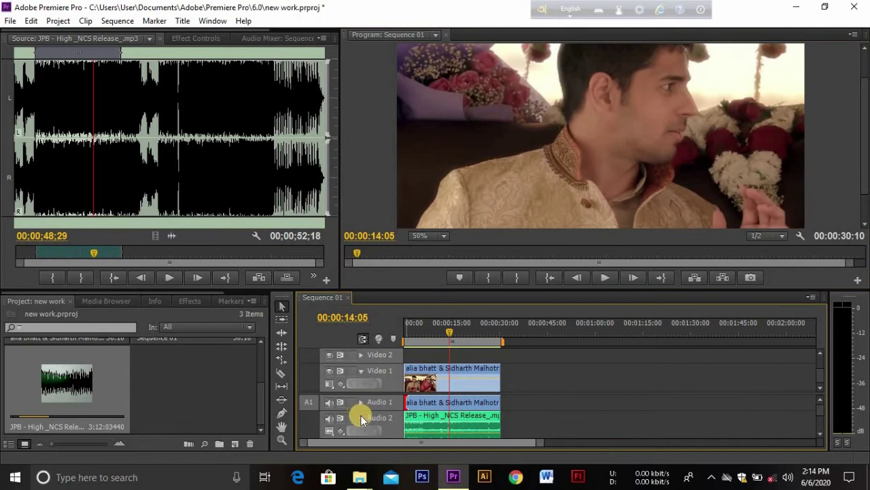
click(361, 418)
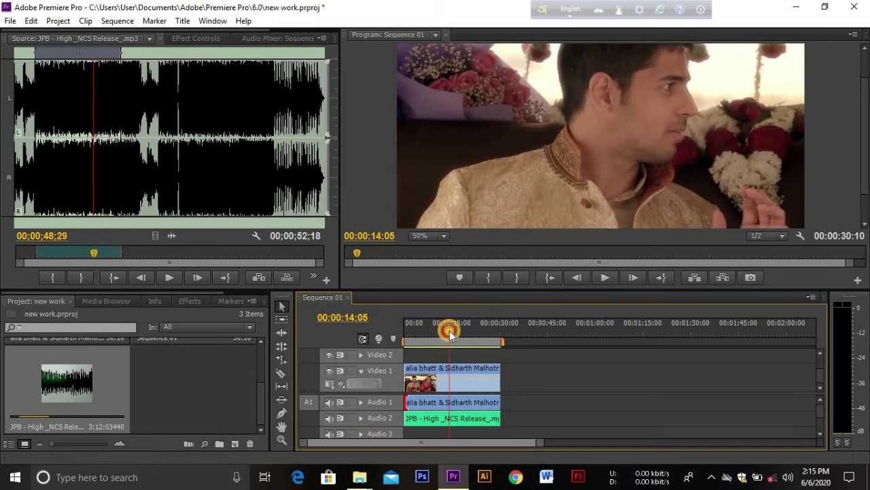
Return the playhead to 00:00:00:00 and mute the computer speakers.
drag(450, 331, 400, 332)
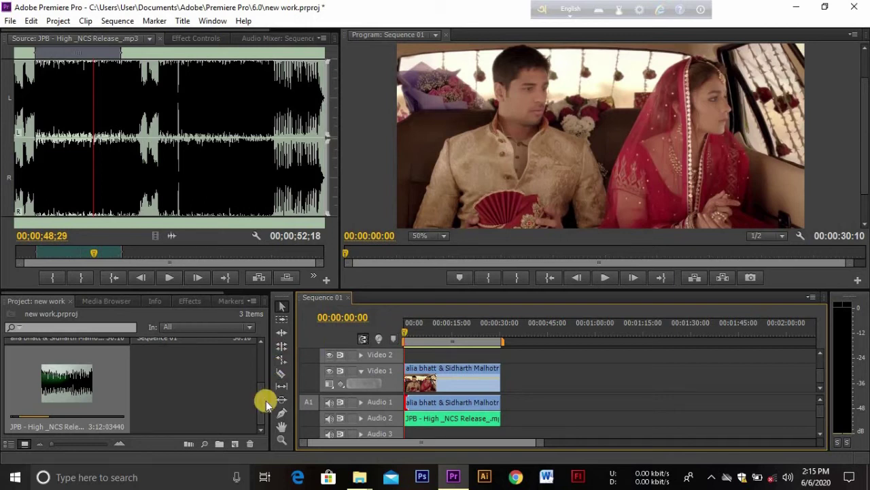
drag(260, 400, 255, 357)
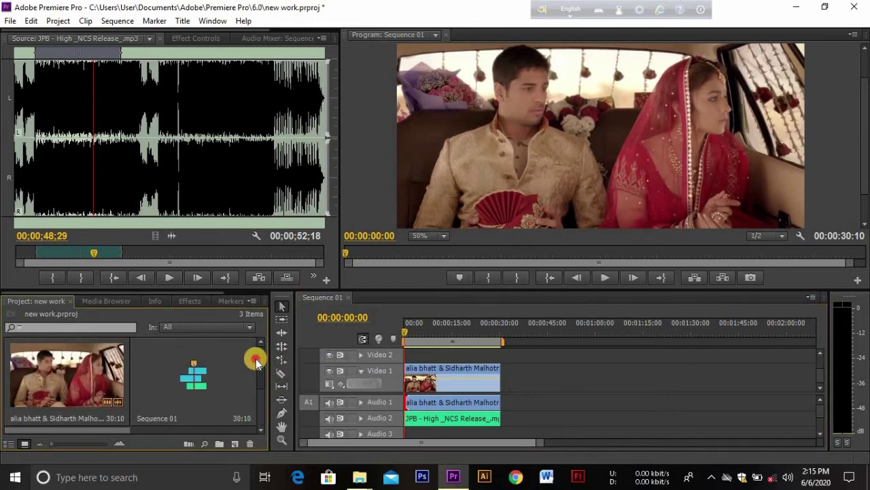
click(787, 478)
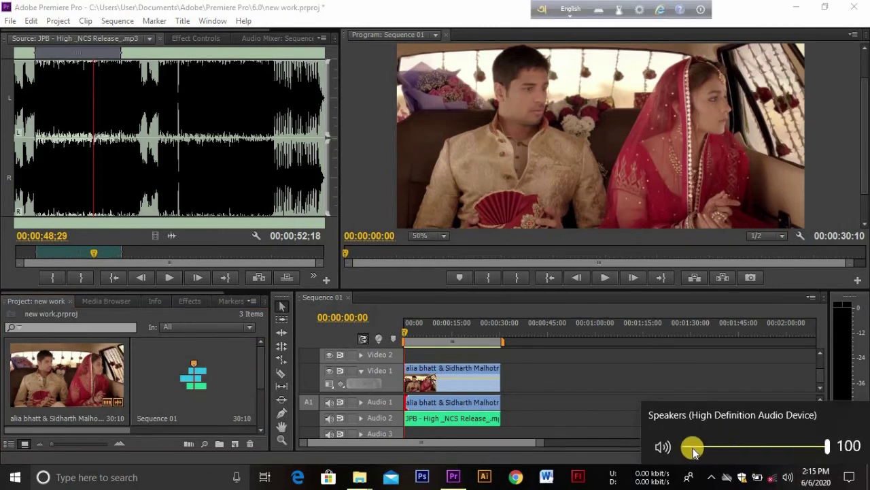
click(664, 447)
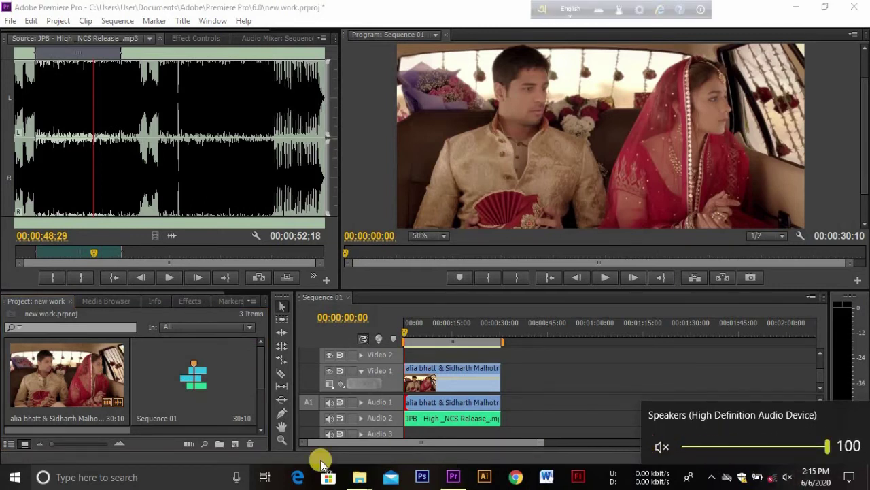
Scroll through the Project panel's media list.
drag(260, 374, 259, 412)
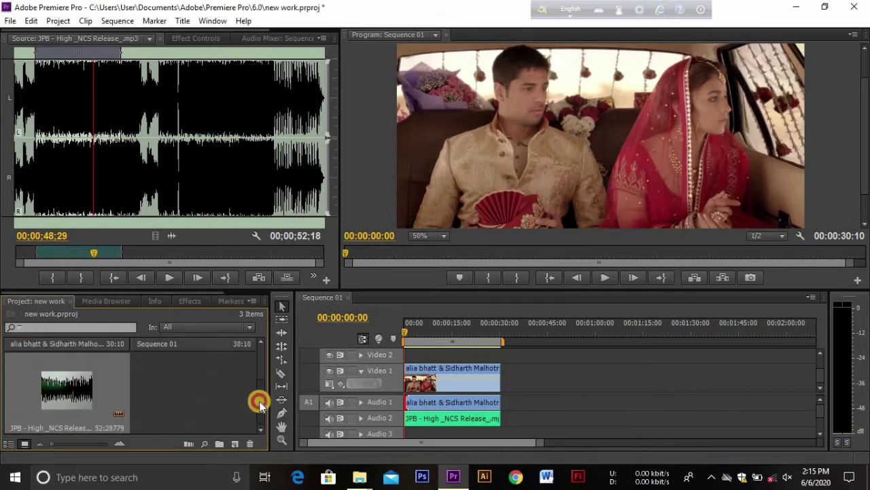
drag(259, 415, 260, 358)
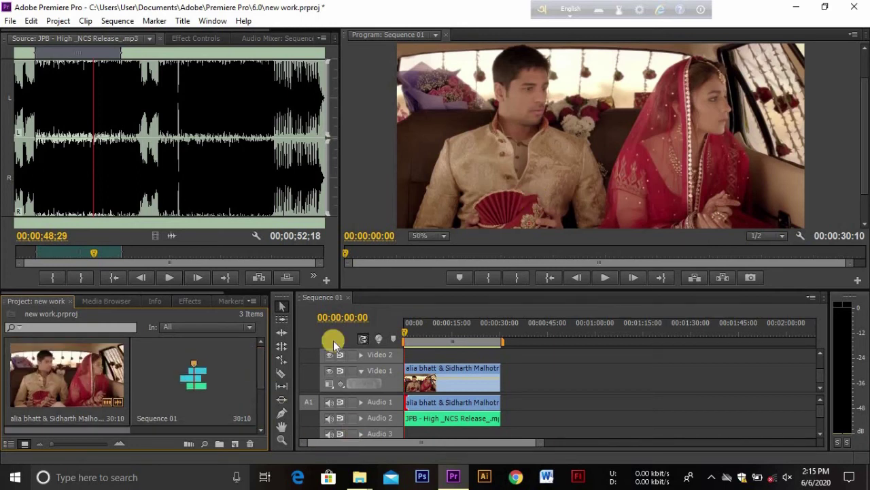
mouse_move(347, 476)
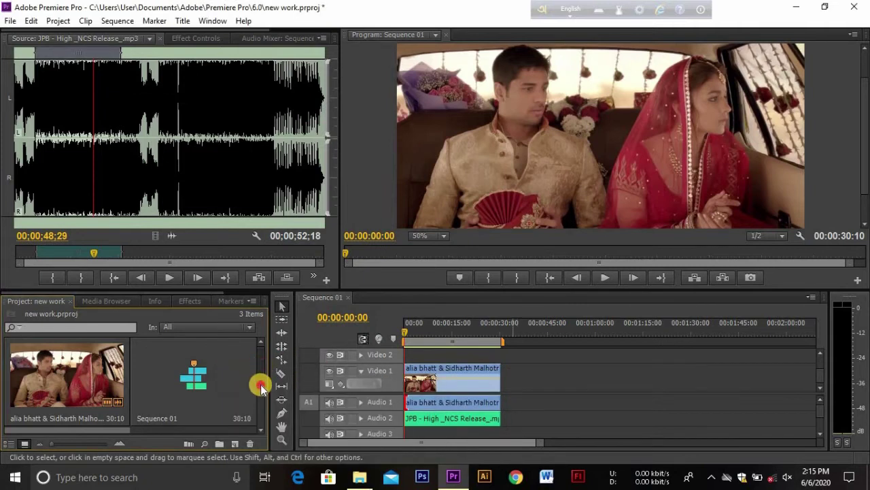
drag(262, 367, 258, 395)
Import youtube logo2.jpg from the Pictures folder through the Import dialog.
click(204, 399)
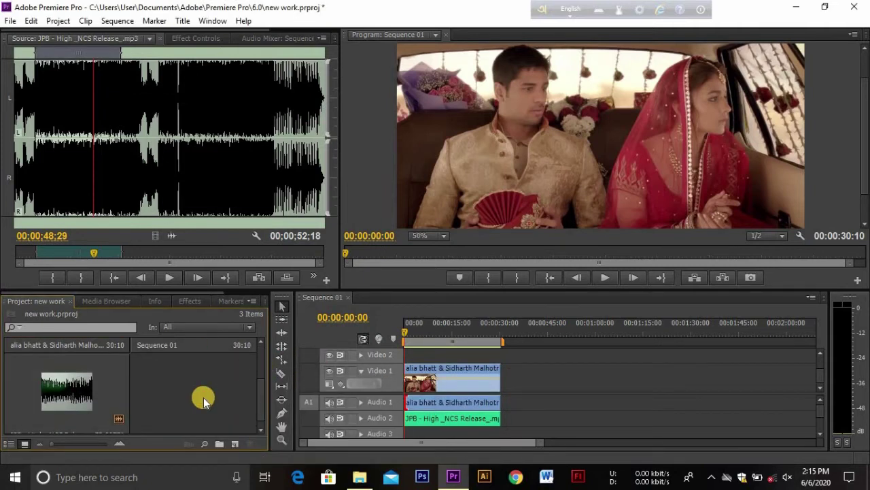
double_click(151, 332)
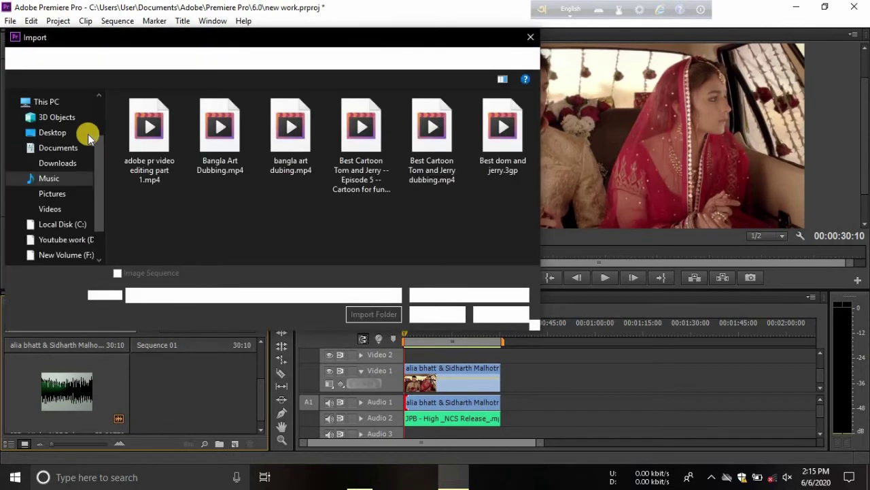
click(53, 194)
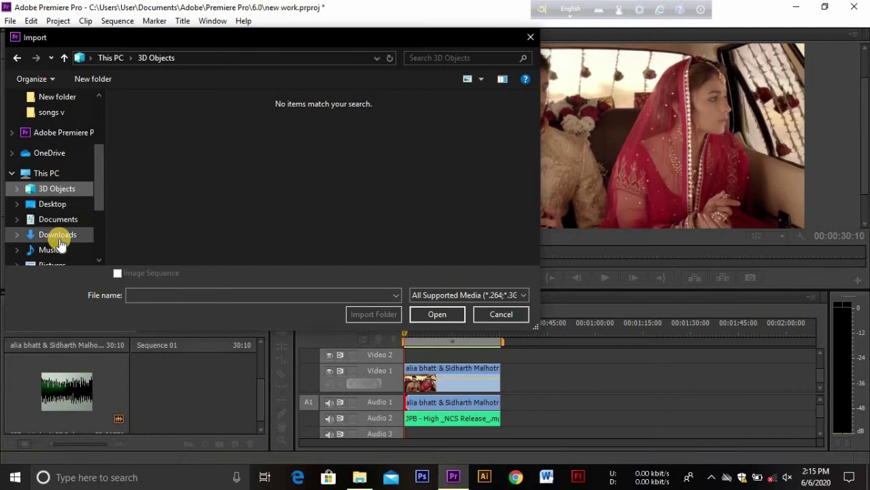
drag(102, 175, 102, 212)
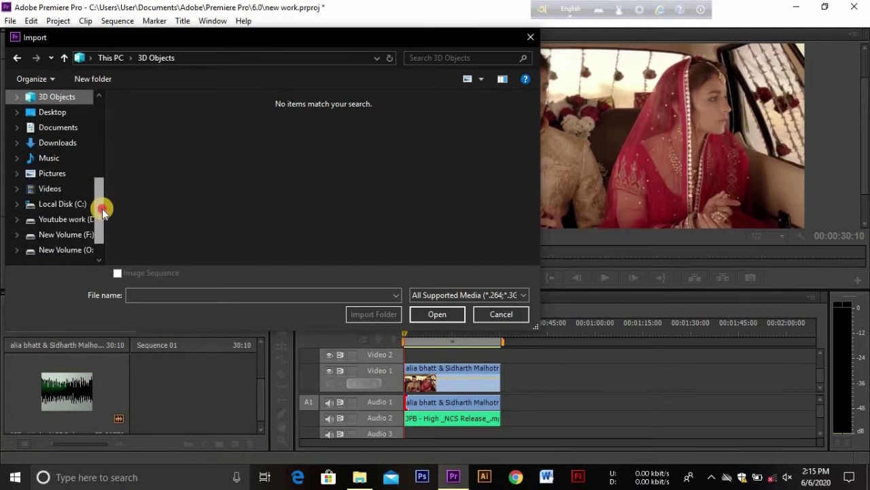
click(55, 159)
click(60, 176)
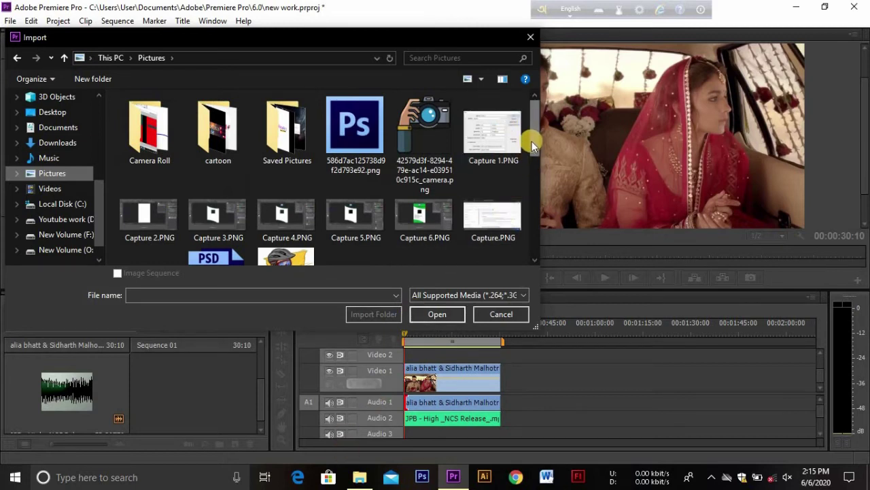
drag(531, 140, 545, 239)
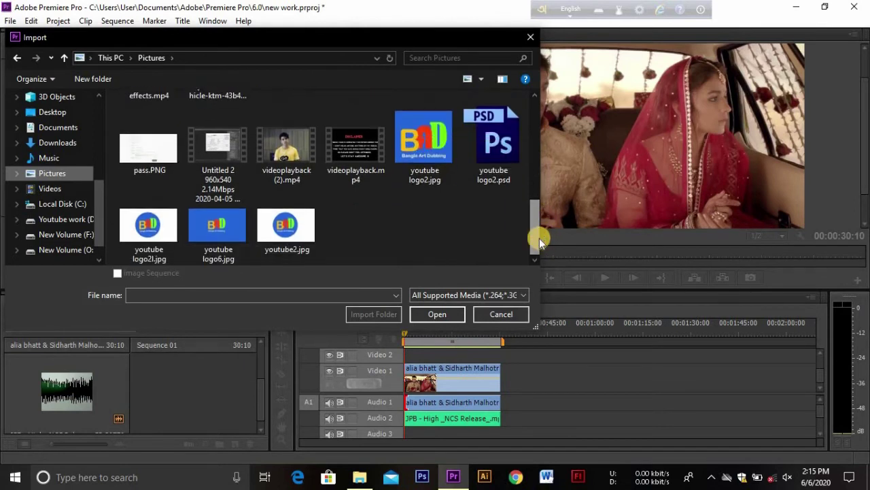
click(414, 128)
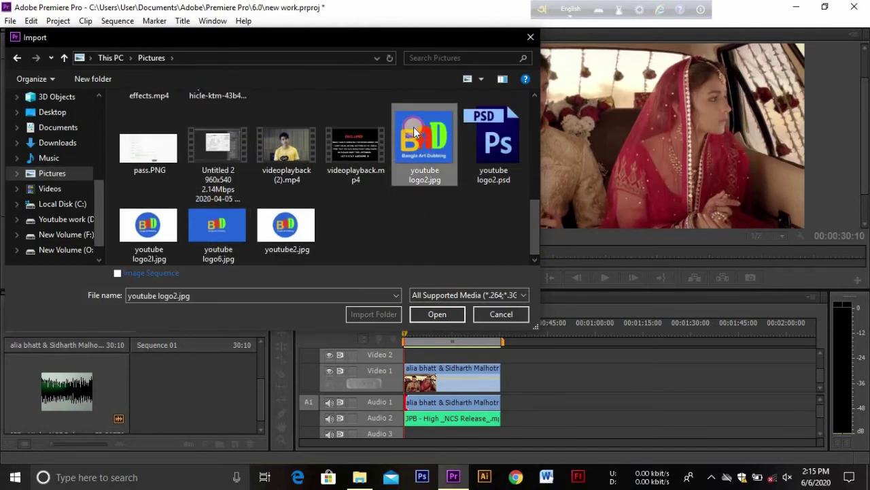
click(451, 311)
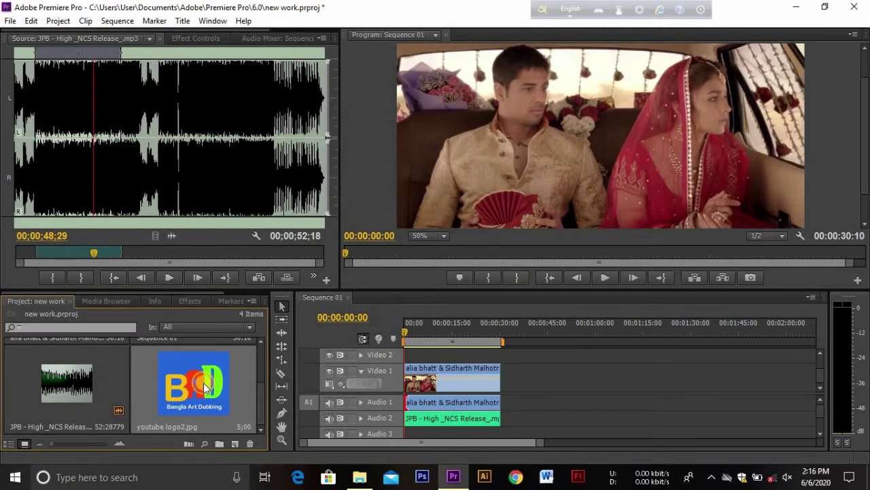
click(253, 380)
Place youtube logo2.jpg on Video 2 and extend it to end with the wedding clip.
drag(253, 380, 409, 359)
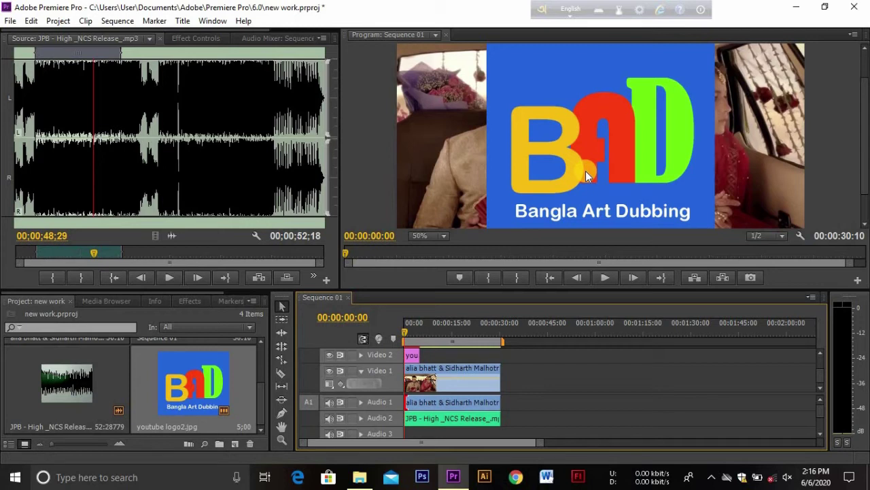
click(414, 354)
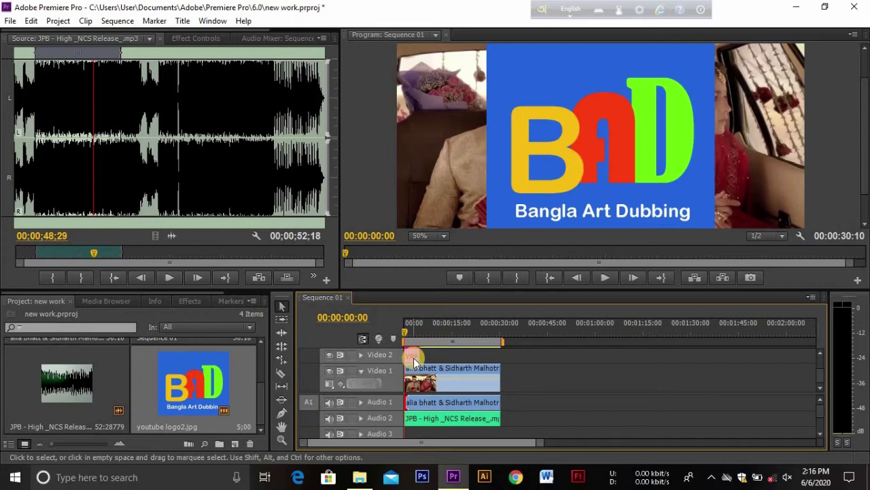
drag(411, 355, 495, 357)
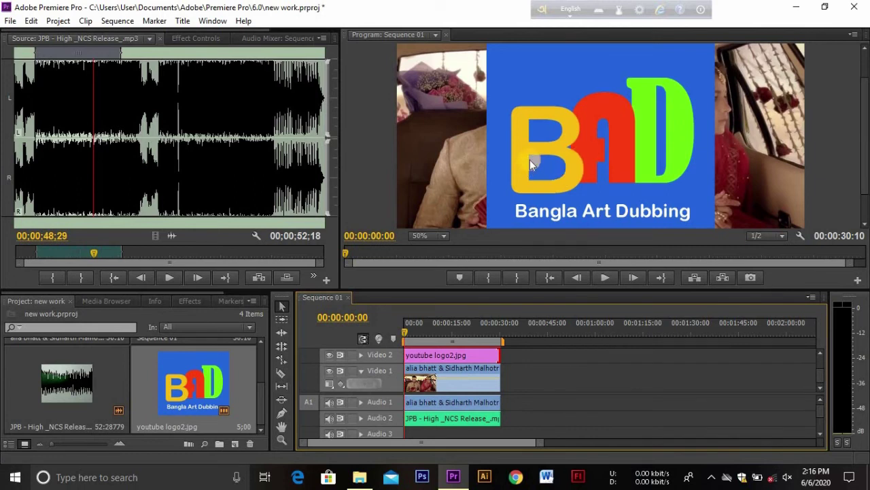
click(569, 138)
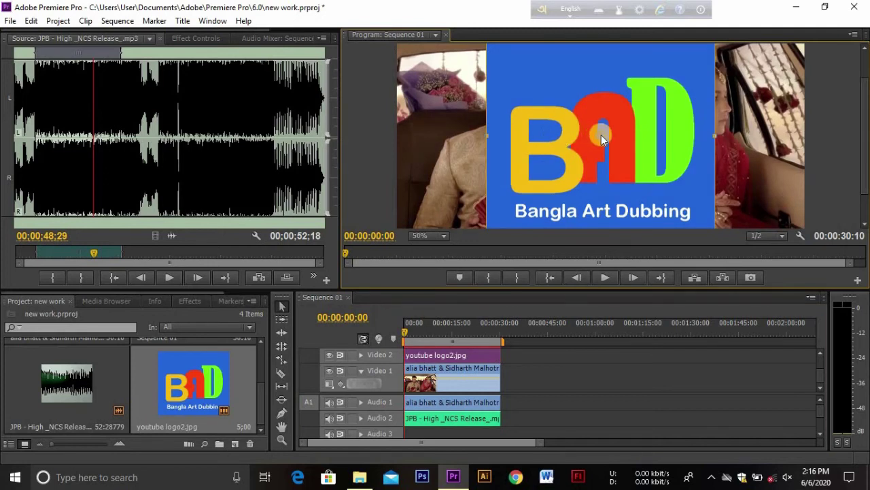
Scale the BAD logo down to a small badge and tuck it into the top-left corner.
drag(602, 134, 531, 112)
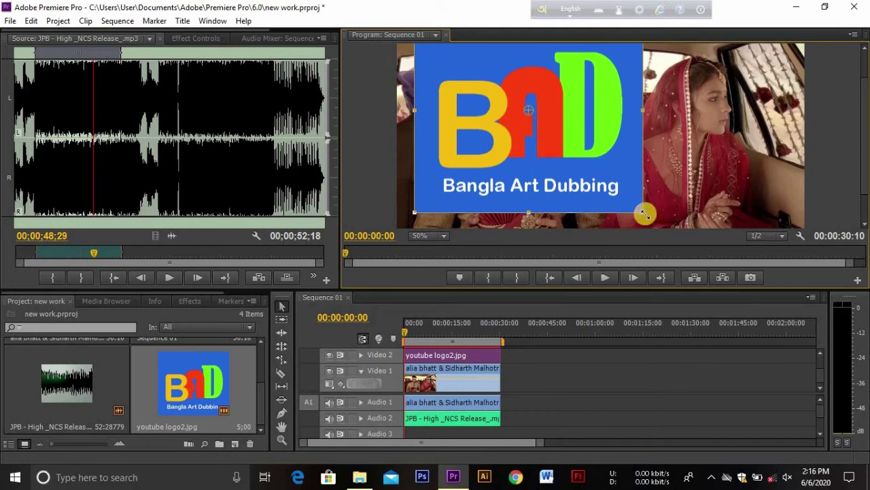
drag(644, 214, 568, 134)
click(529, 88)
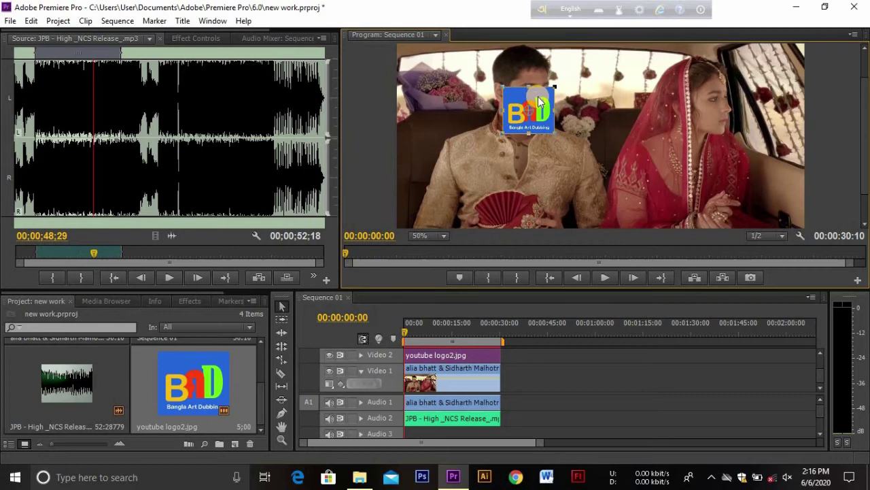
mouse_move(538, 96)
mouse_down()
mouse_move(426, 58)
mouse_move(435, 62)
mouse_up()
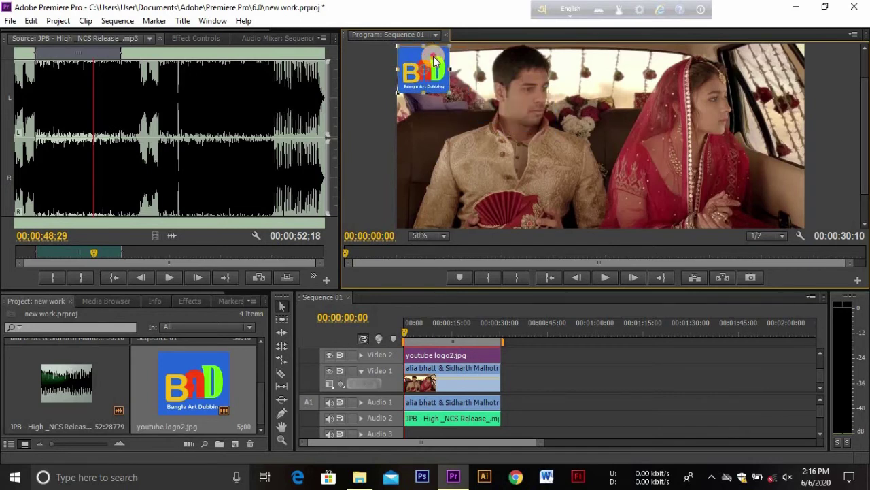
drag(435, 61, 435, 55)
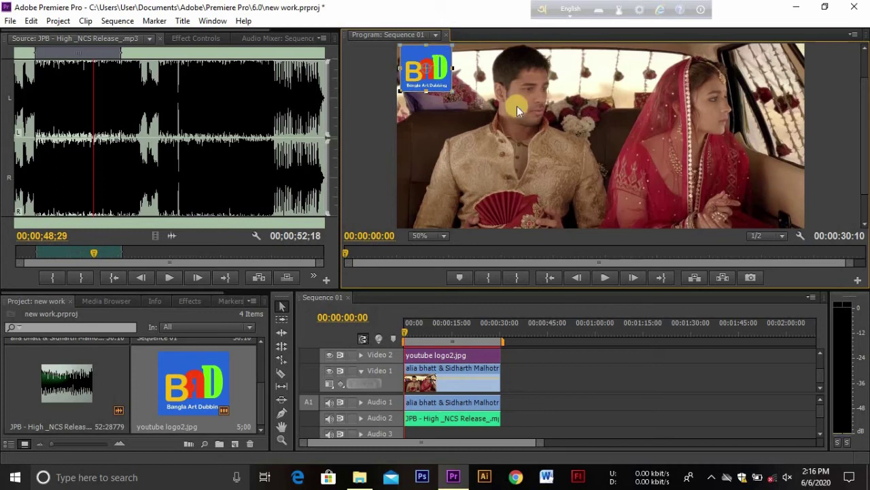
click(529, 123)
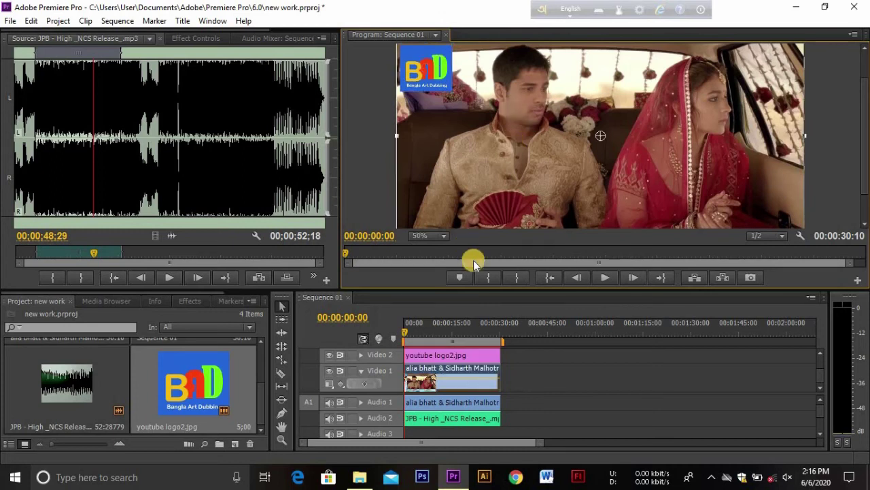
click(562, 384)
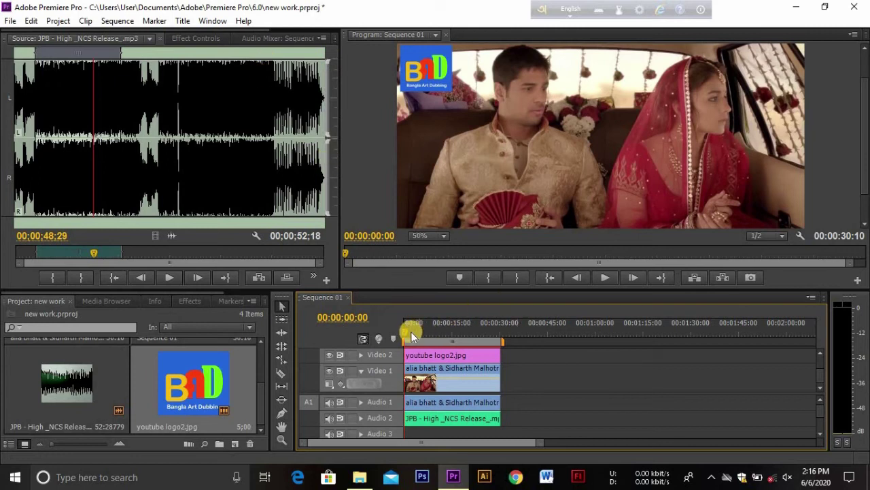
mouse_move(405, 330)
mouse_down()
mouse_move(439, 337)
mouse_move(416, 340)
mouse_up()
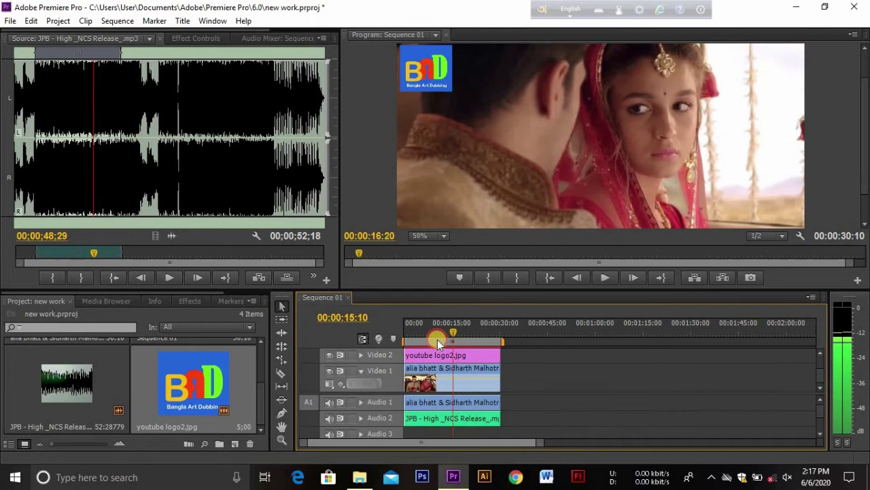
drag(416, 340, 403, 333)
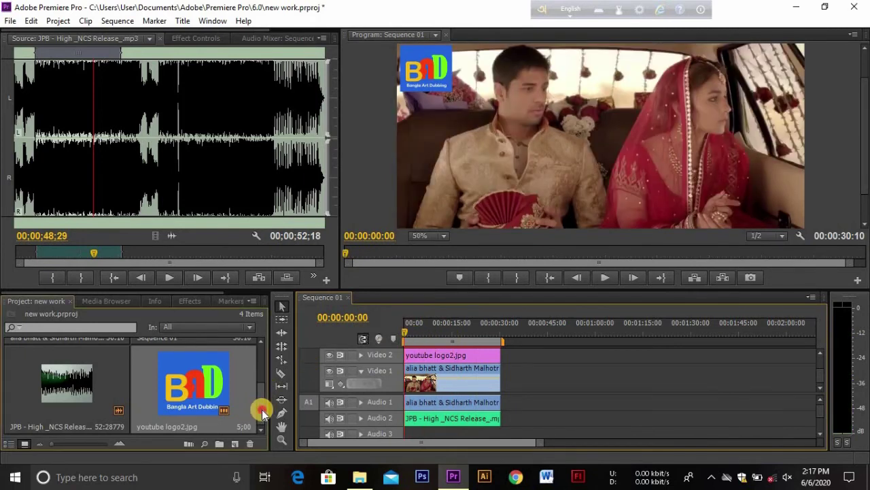
mouse_move(262, 409)
mouse_down()
mouse_move(263, 383)
mouse_move(260, 419)
mouse_up()
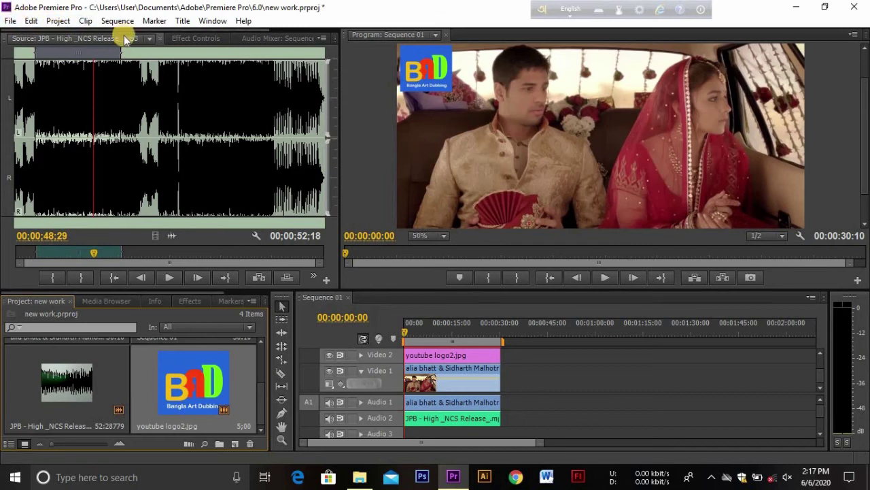
Create a new title named 'new one' and start a text line near the frame's bottom.
click(11, 21)
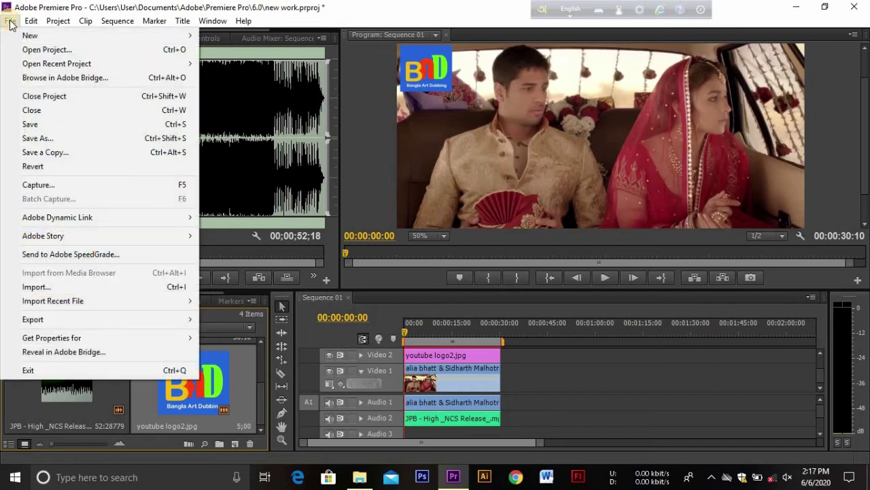
mouse_move(28, 39)
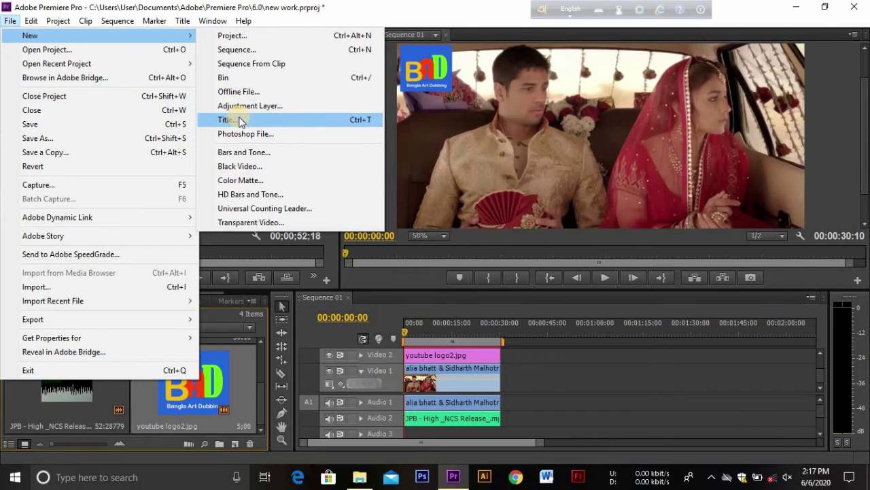
click(226, 120)
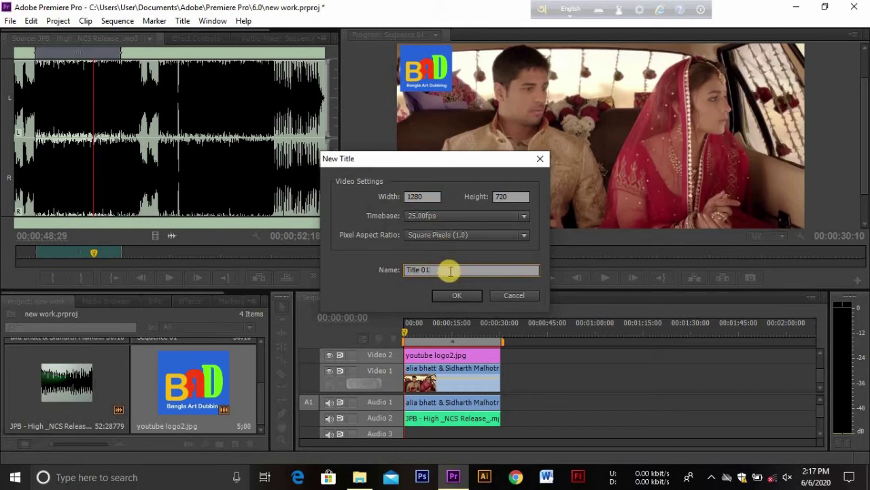
key(BackSpace)
key(BackSpace)
key(BackSpace)
text(new one)
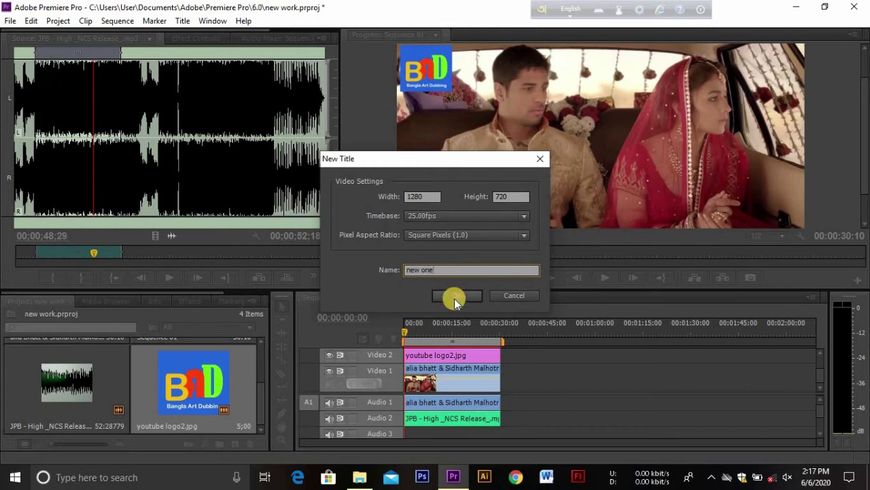
click(454, 298)
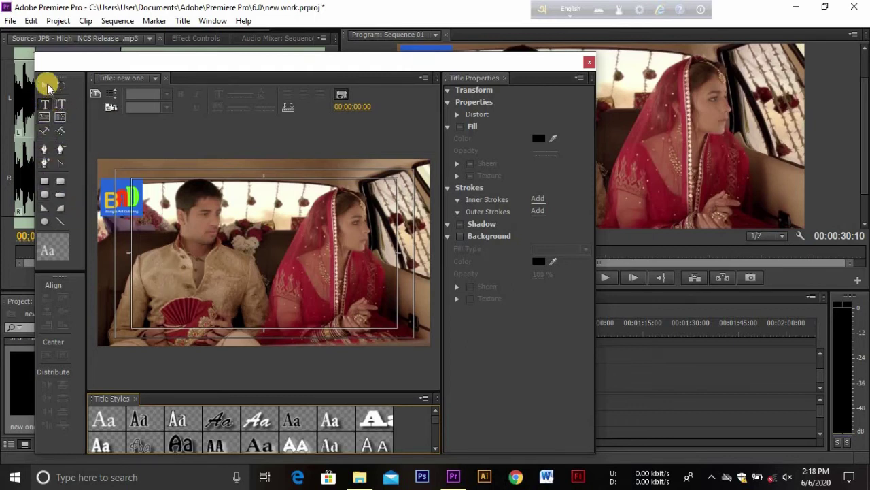
click(45, 102)
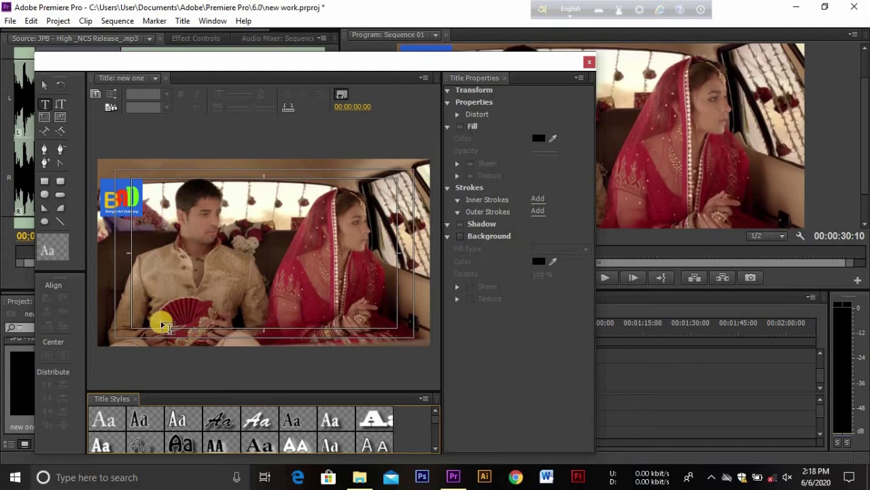
click(162, 320)
text(Ba)
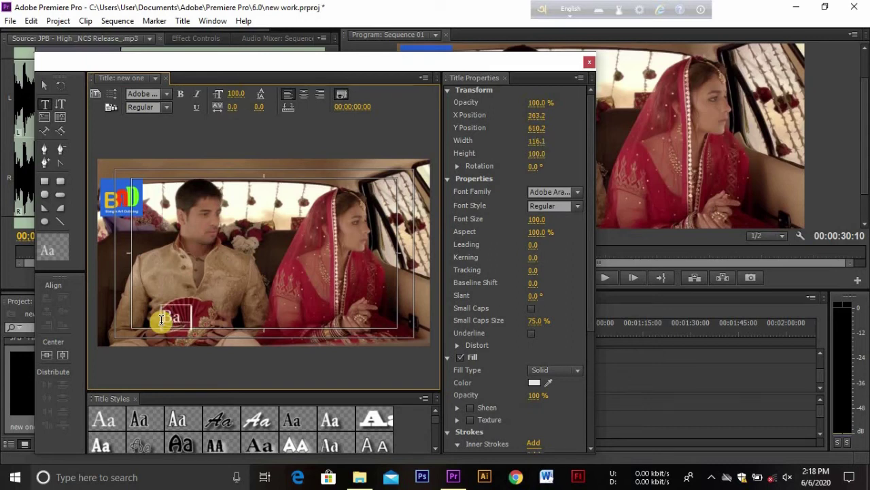
Type 'Bangla Art Dubbing', select it, and apply a Caslon serif title style.
text(ngla A)
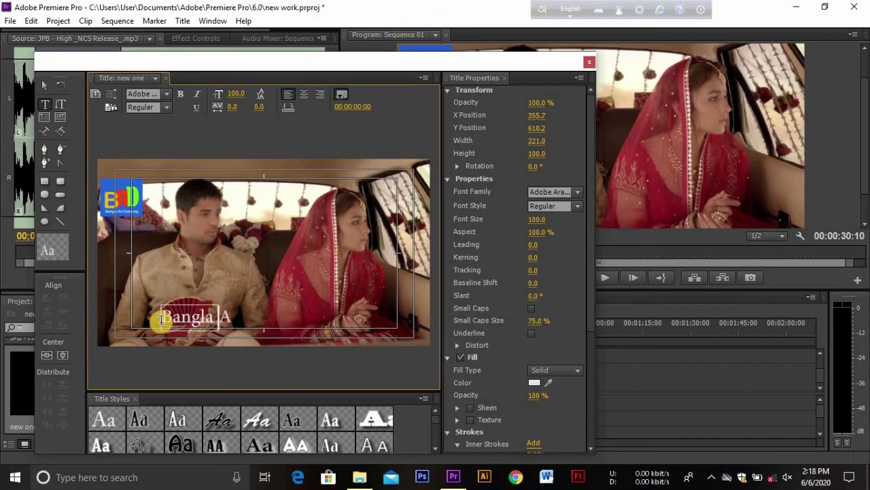
text(rt Dubbing)
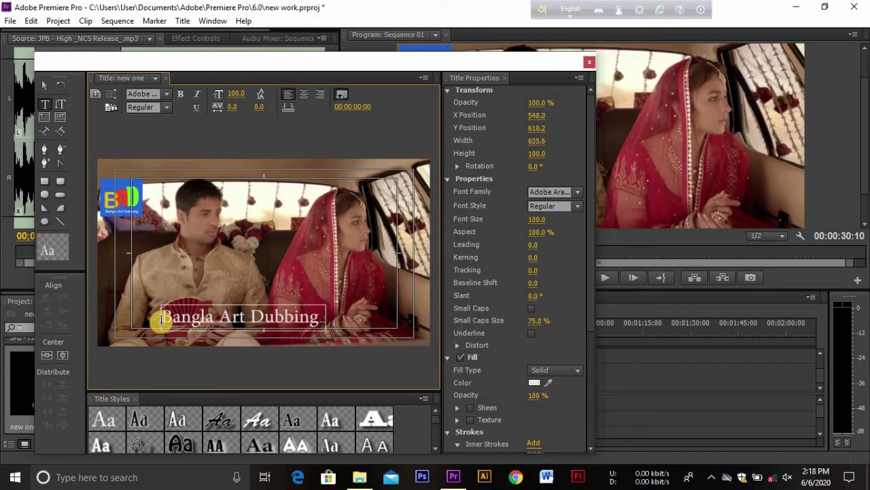
click(317, 318)
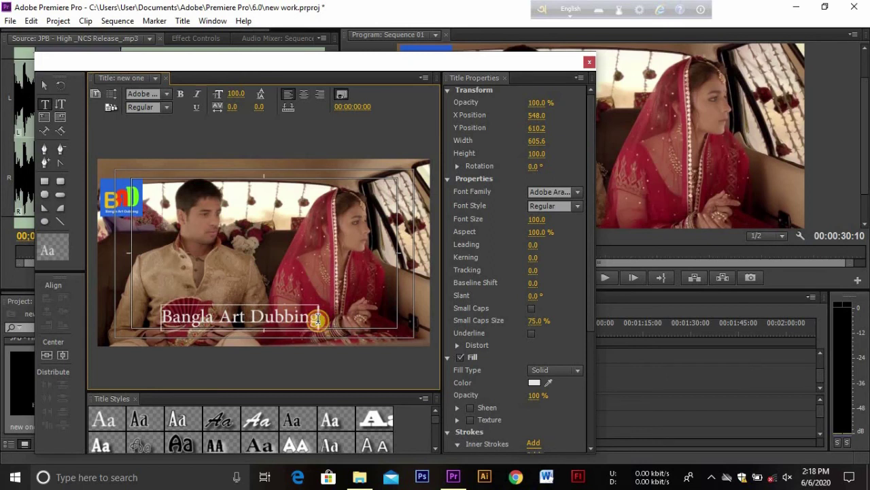
drag(317, 318, 157, 318)
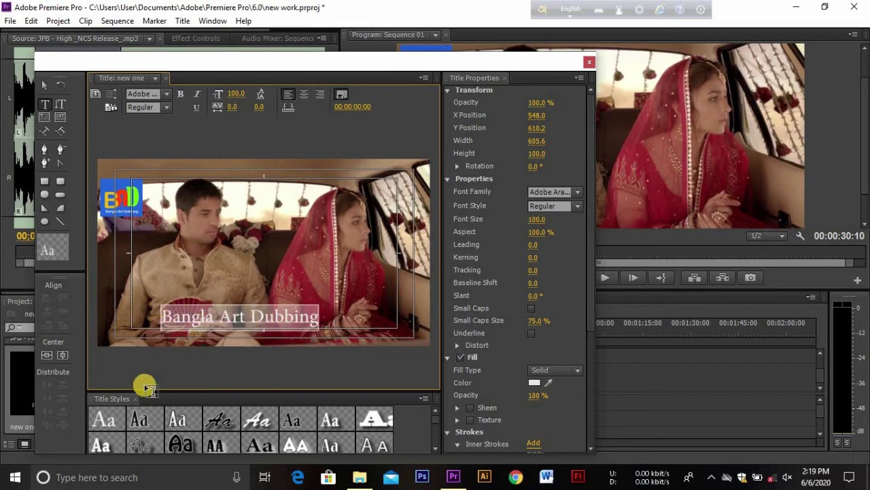
click(110, 420)
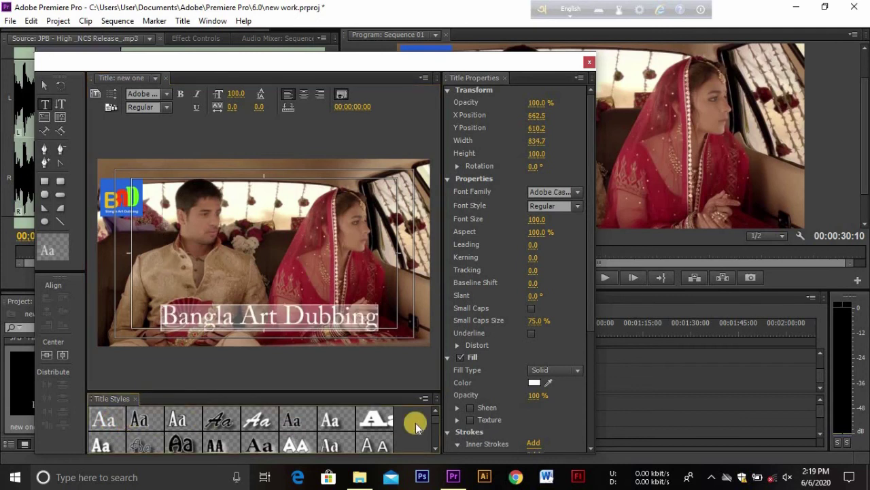
Apply the Hobo Medium Gold gradient style and reduce the font size to 69.
click(436, 420)
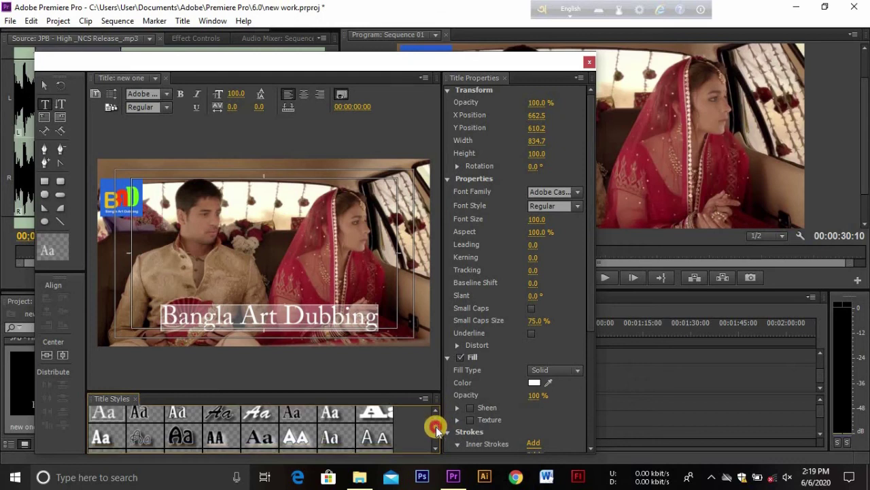
drag(437, 429, 438, 424)
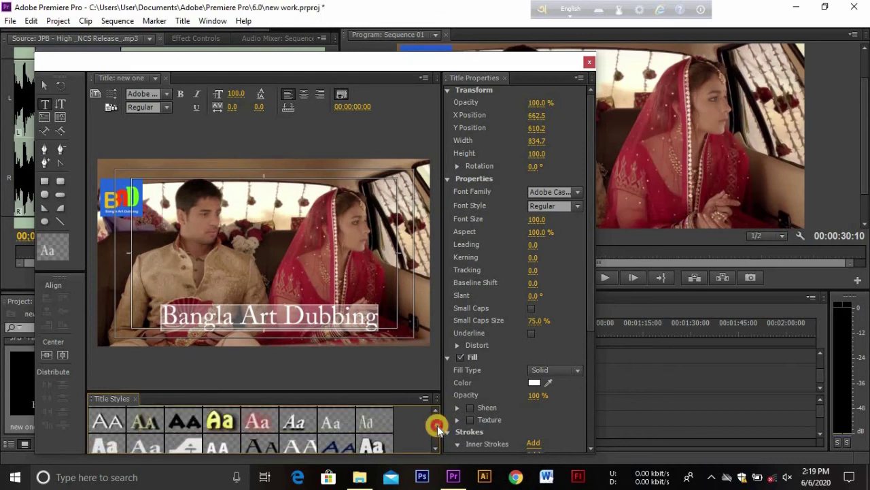
drag(437, 425, 435, 424)
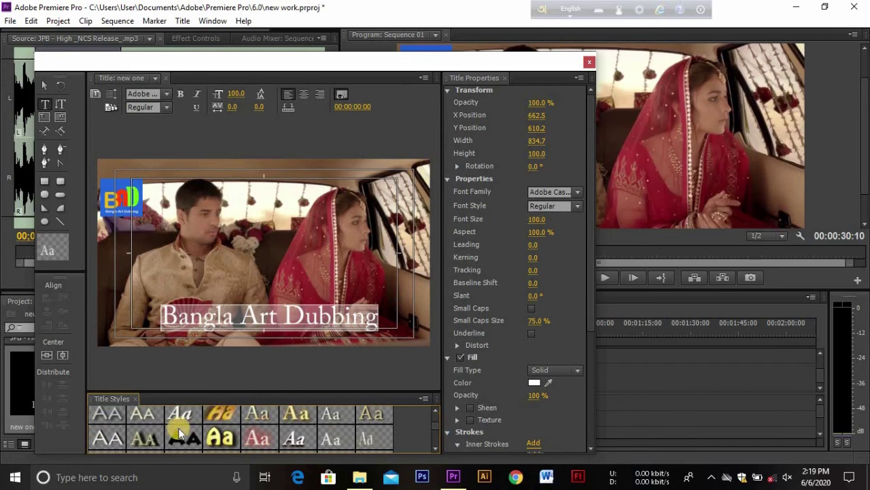
click(220, 425)
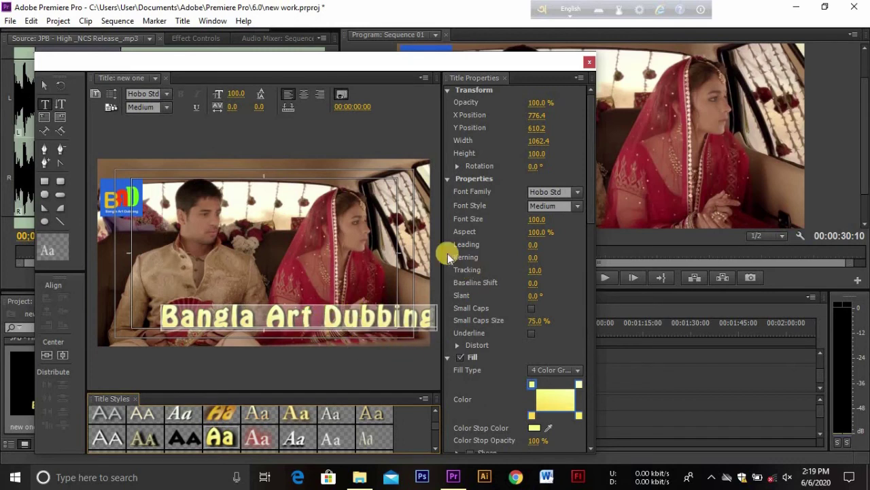
mouse_move(529, 219)
mouse_down()
mouse_move(509, 220)
mouse_move(538, 220)
mouse_up()
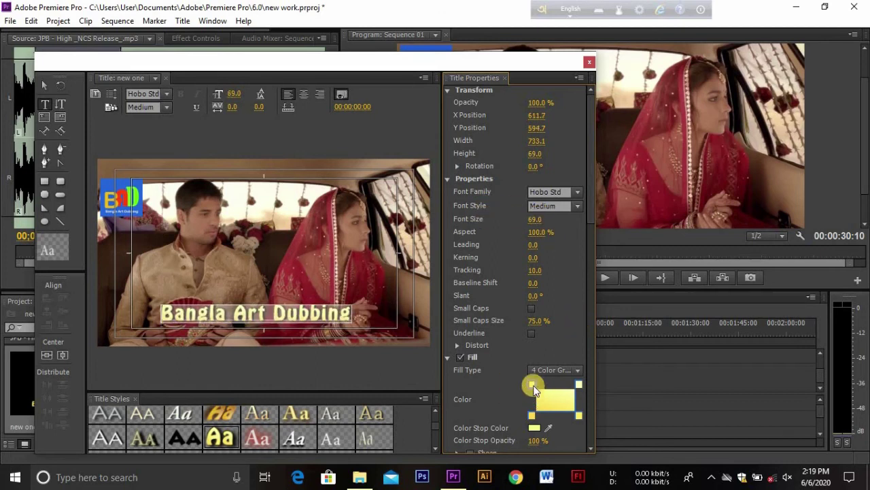
Keep the four-colour gradient and recolour its first corner to a medium green.
click(572, 370)
click(573, 370)
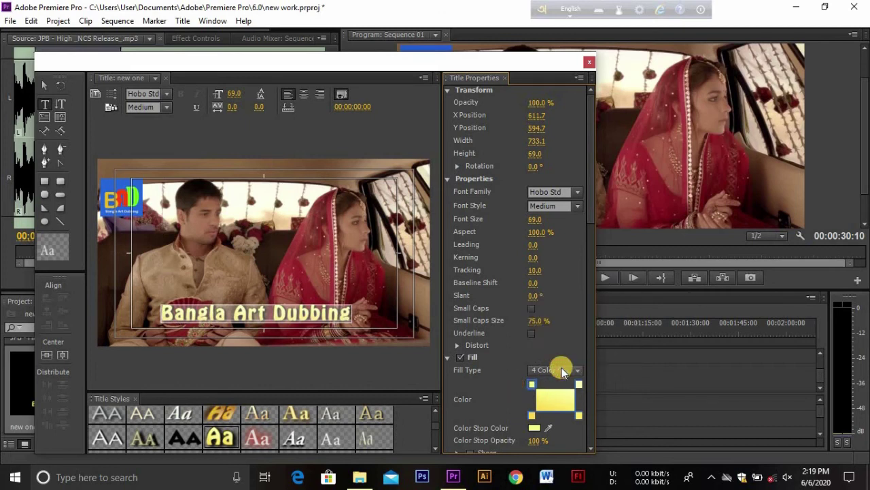
click(556, 408)
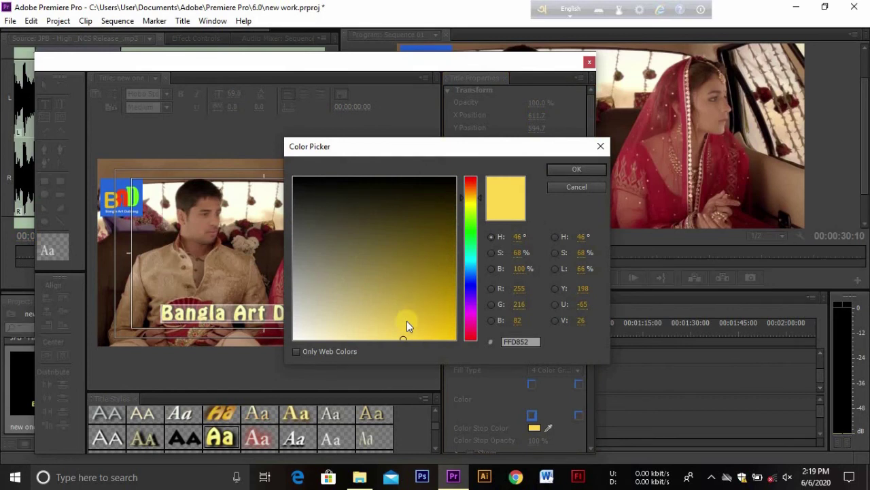
drag(404, 337, 299, 194)
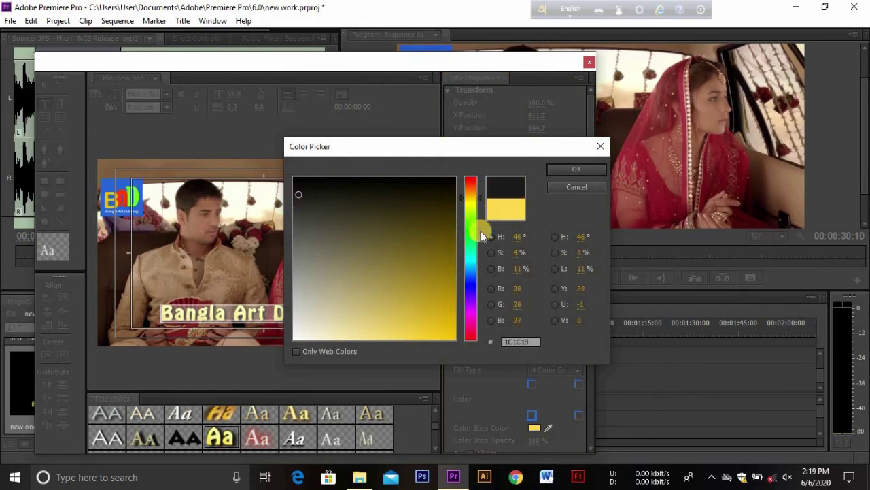
drag(474, 248, 471, 229)
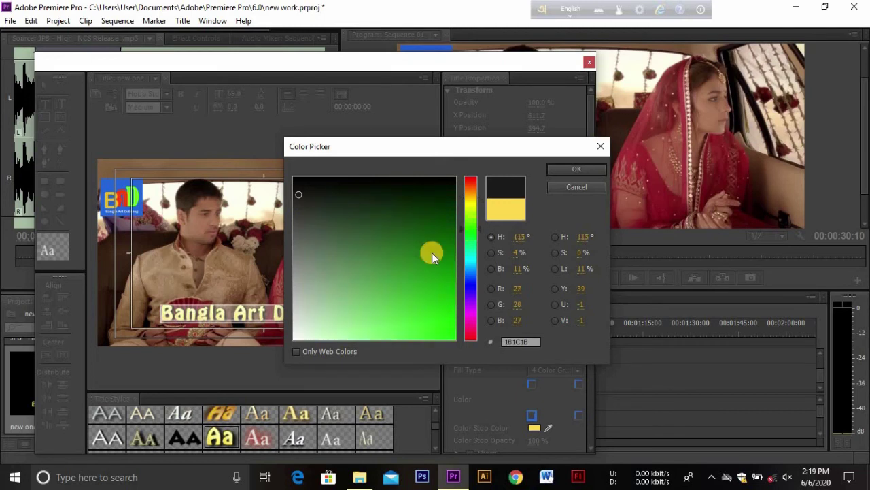
drag(431, 256, 446, 285)
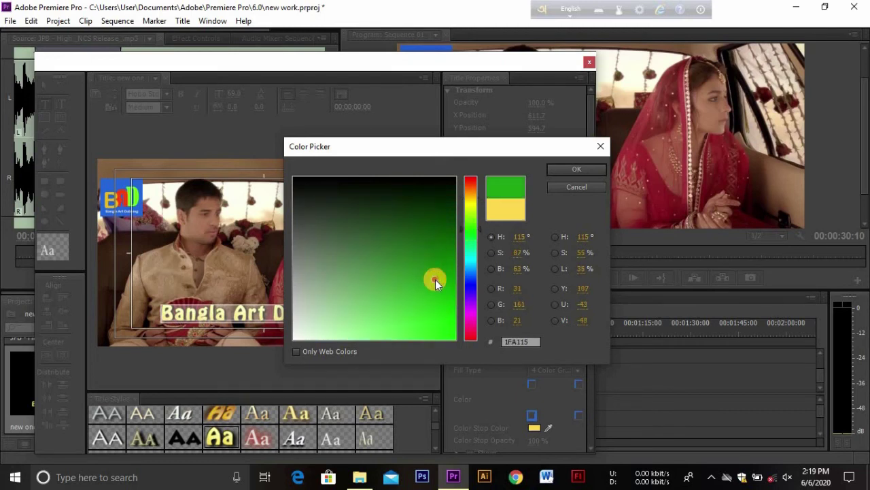
drag(446, 286, 441, 287)
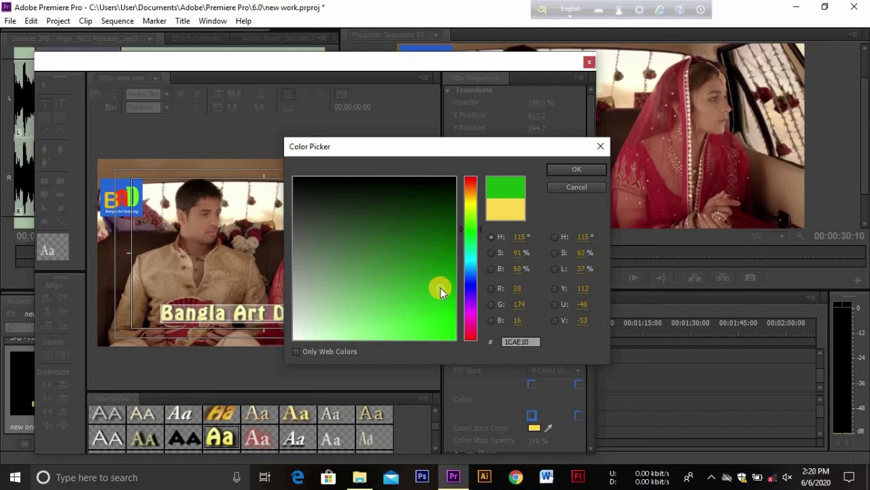
click(570, 169)
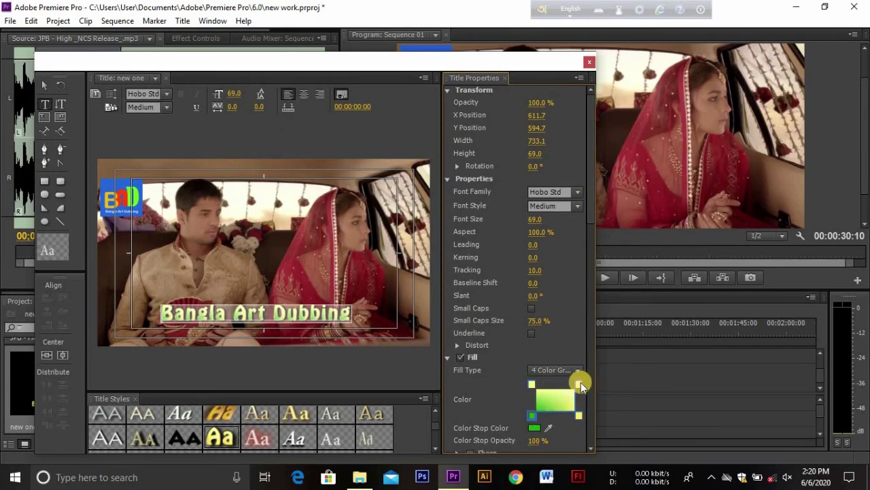
Recolour the top-right gradient corner to a dark green.
double_click(581, 384)
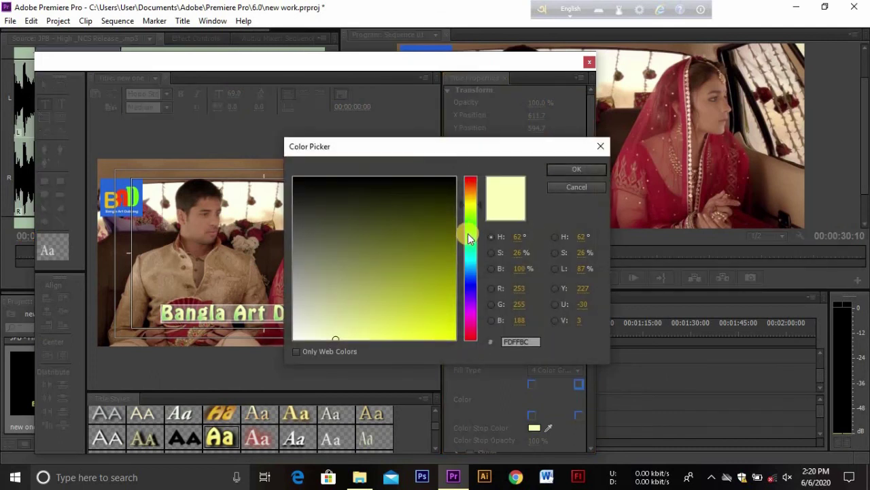
drag(468, 234, 476, 237)
drag(442, 261, 456, 259)
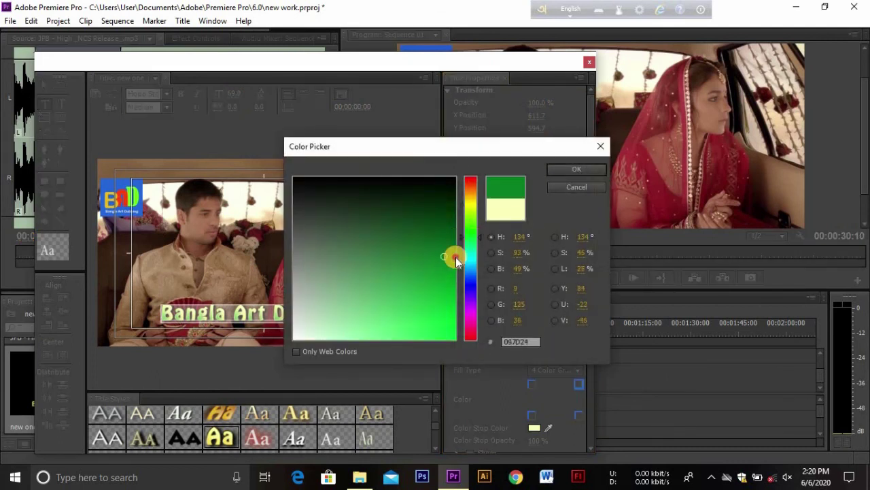
click(571, 168)
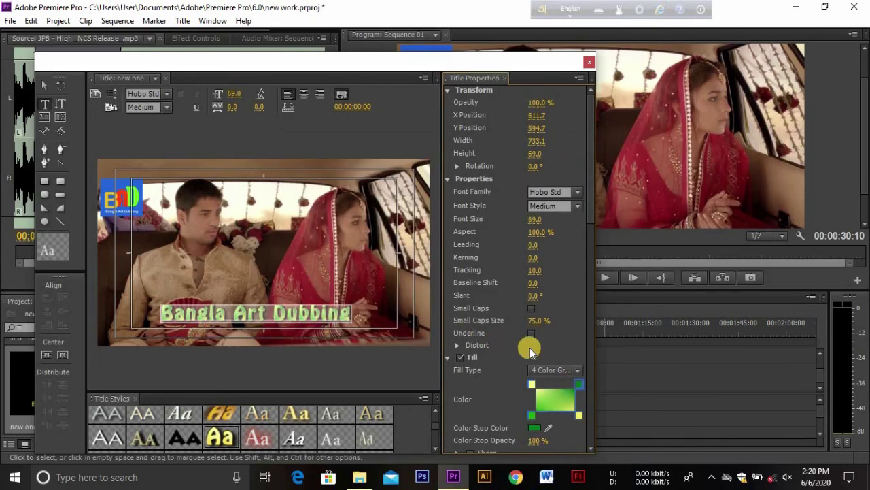
Give the title a solid #44C00E bright green fill and close the Titler.
click(561, 367)
click(556, 270)
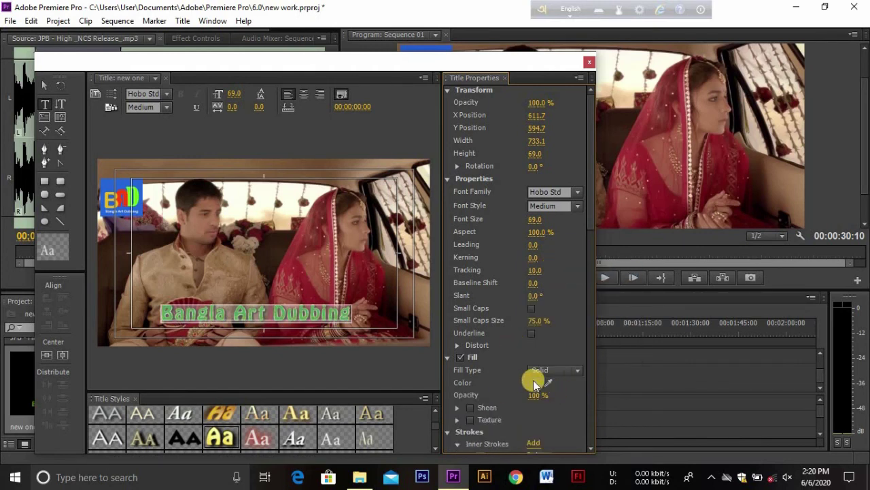
click(535, 381)
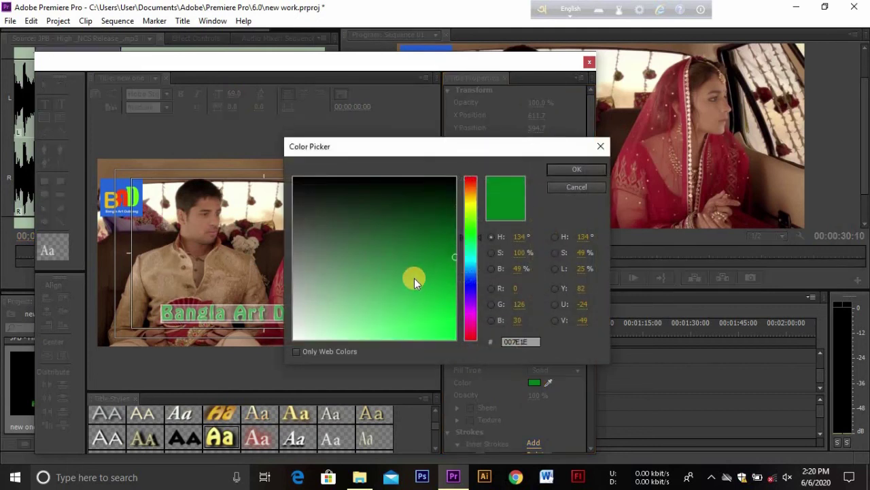
drag(412, 269, 446, 301)
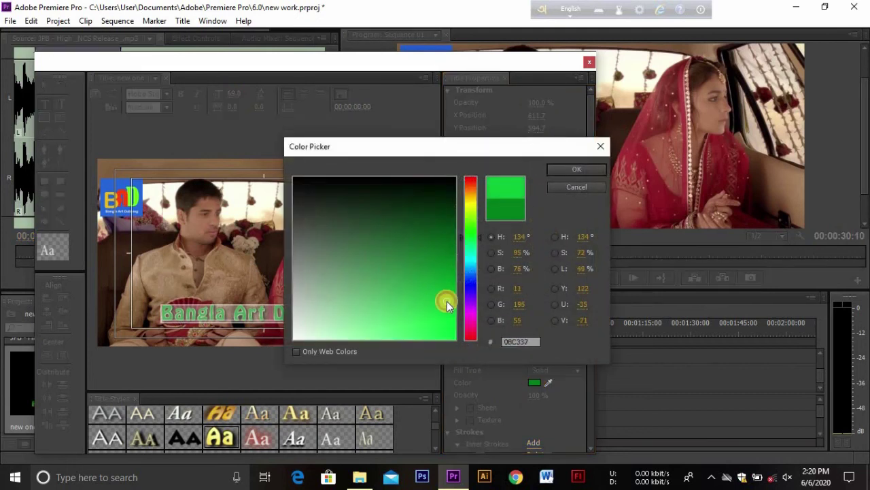
drag(472, 253, 473, 229)
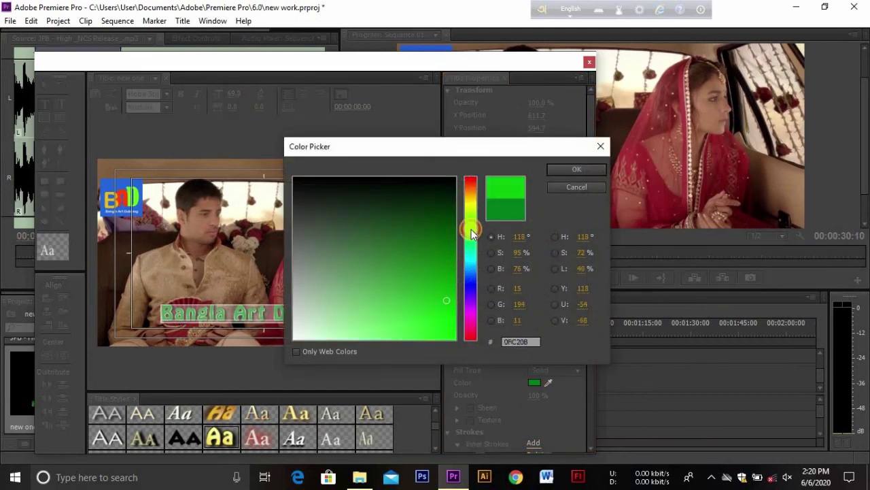
drag(445, 276, 444, 300)
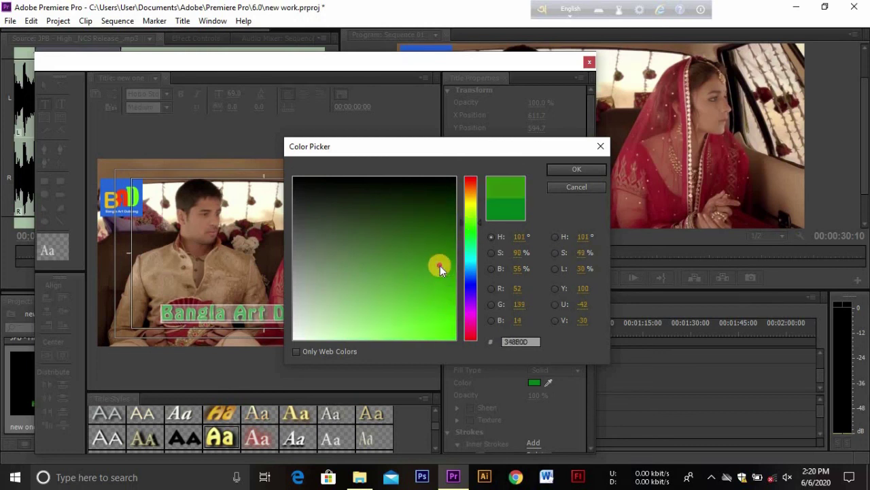
click(570, 168)
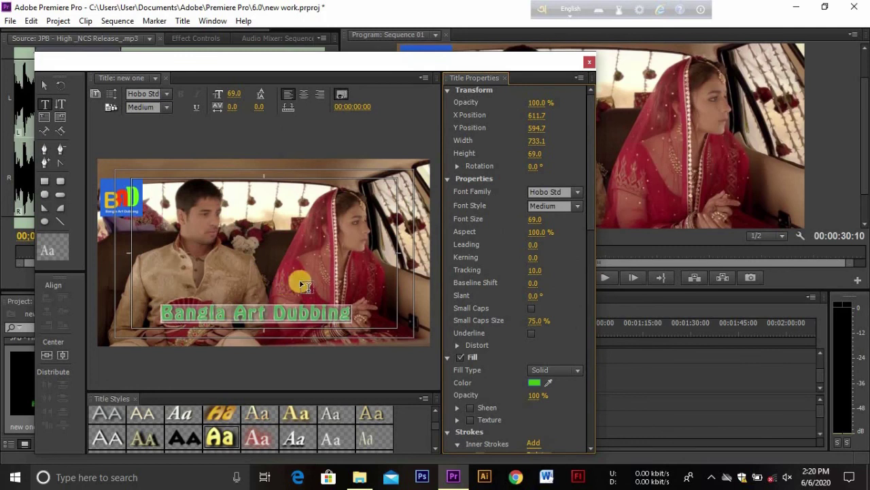
click(589, 63)
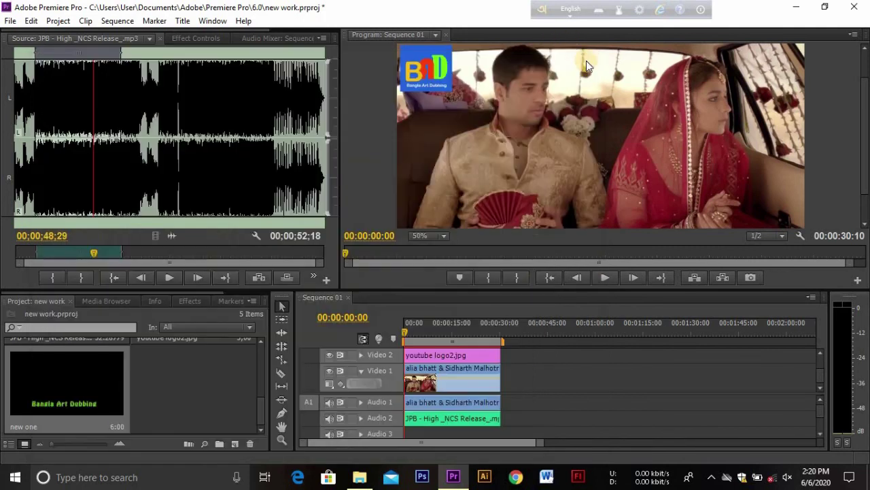
Put the 'new one' title on Video 3, extended to the full sequence length.
click(59, 391)
mouse_move(60, 392)
mouse_down()
mouse_move(467, 371)
mouse_move(498, 352)
mouse_up()
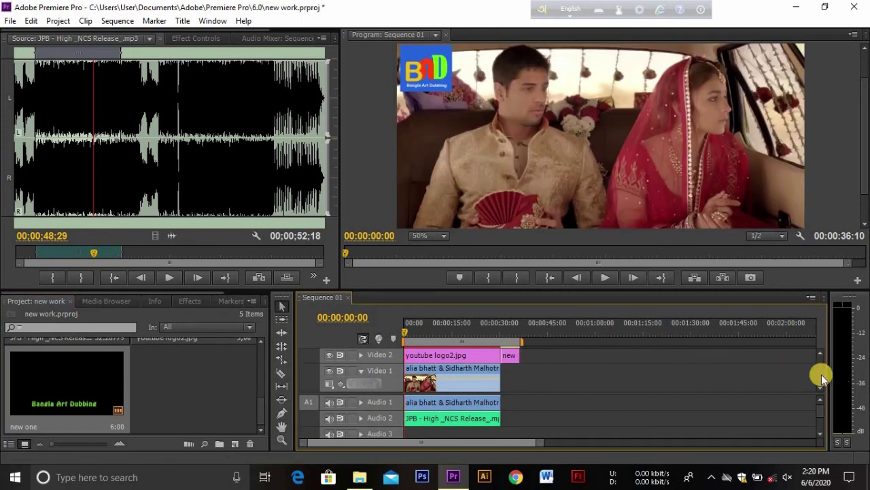
scroll(820, 373, up, 2)
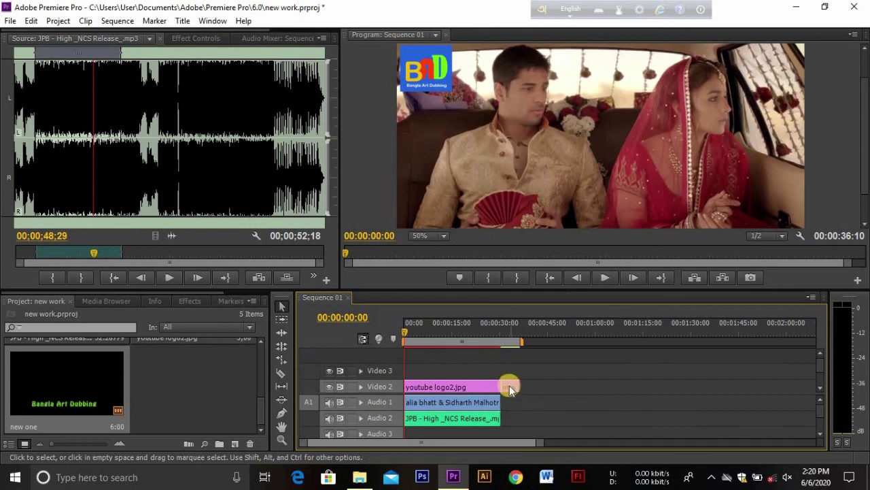
drag(509, 388, 405, 367)
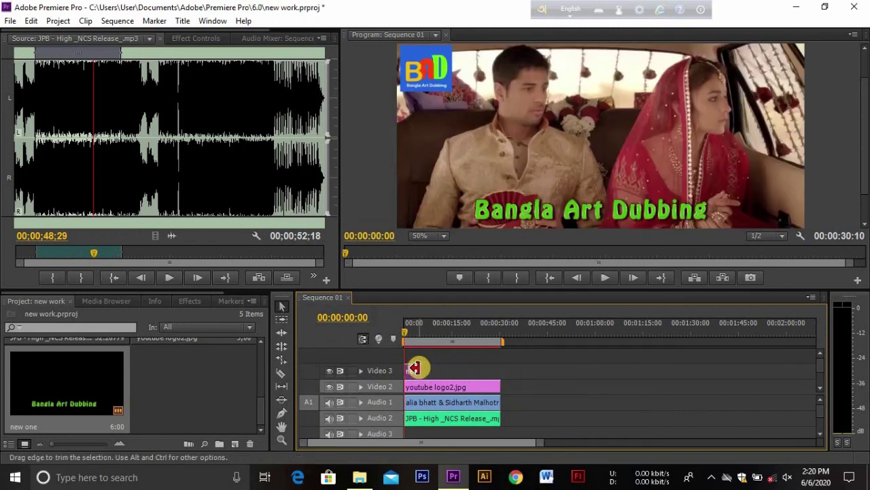
drag(415, 370, 492, 370)
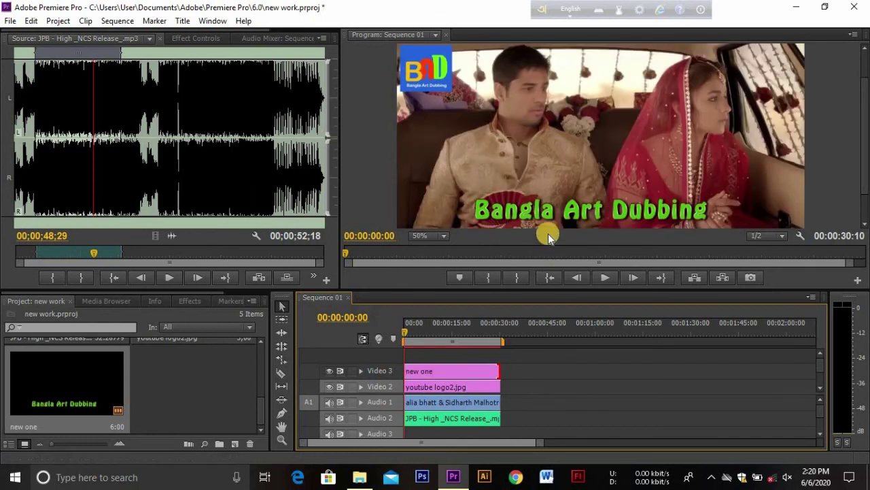
Scale the Bangla Art Dubbing title down slightly and move it to the frame's bottom.
click(546, 215)
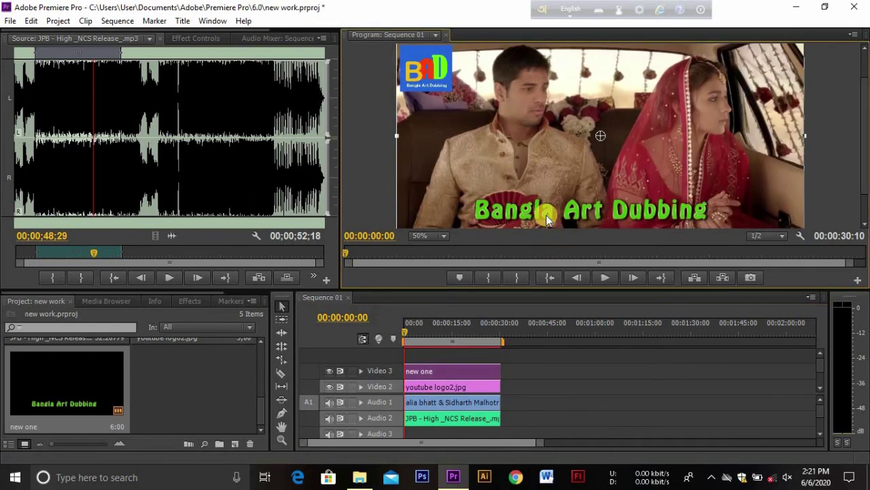
click(598, 132)
drag(598, 132, 584, 103)
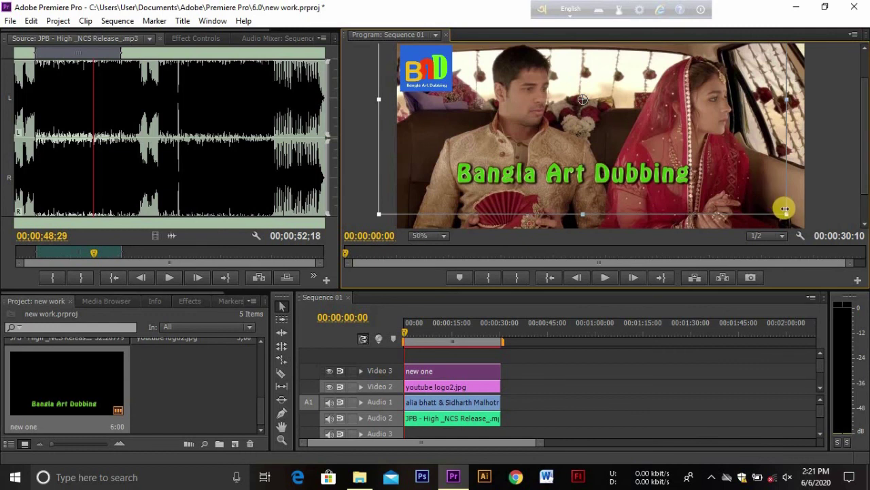
mouse_move(784, 218)
mouse_down()
mouse_move(769, 198)
mouse_move(748, 193)
mouse_up()
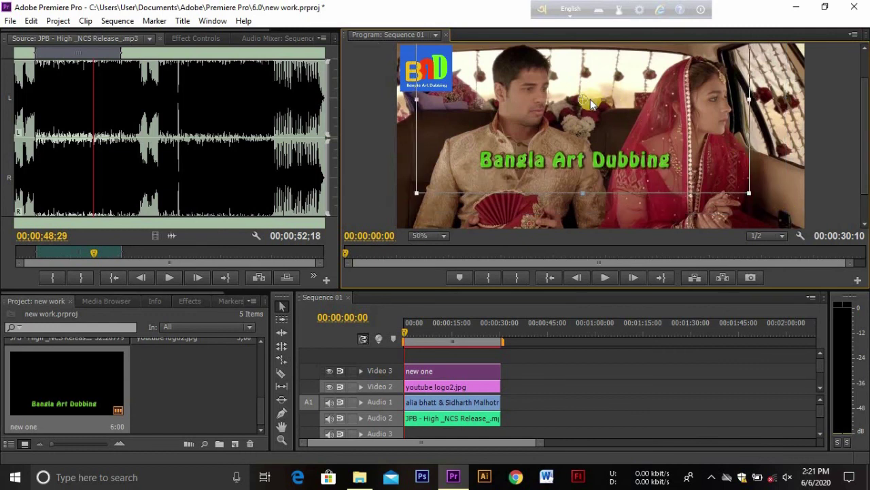
drag(586, 101, 603, 157)
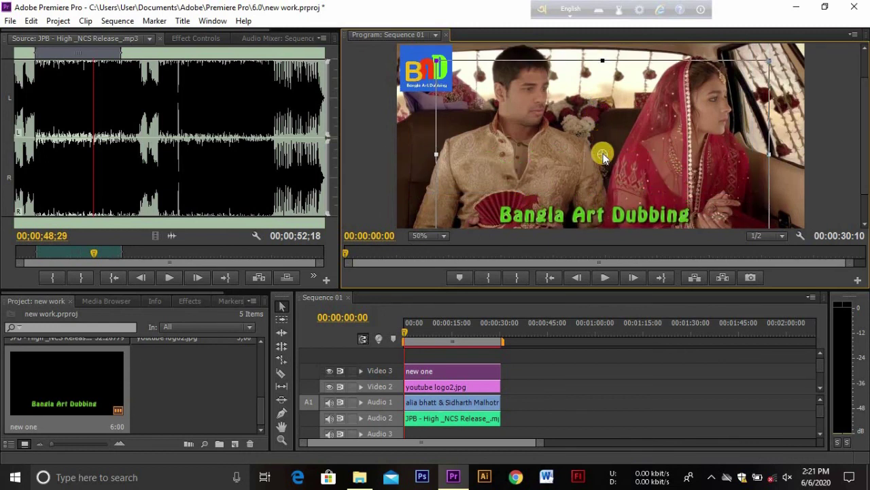
click(631, 394)
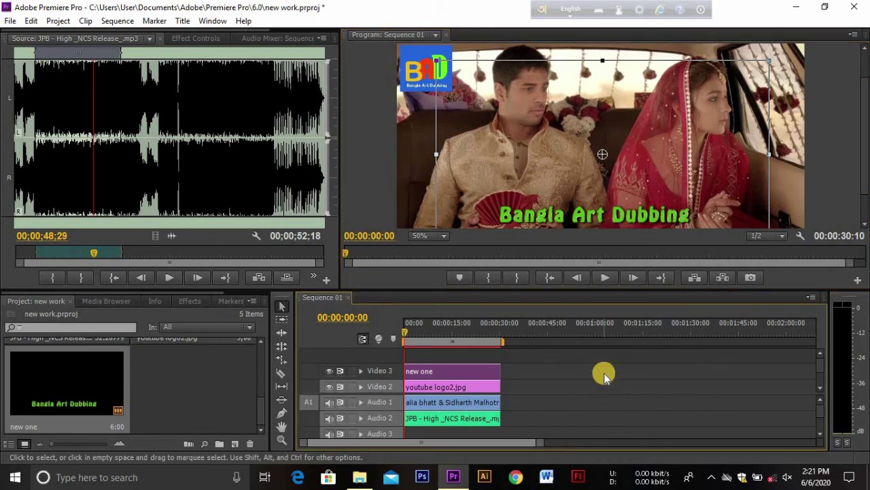
click(604, 374)
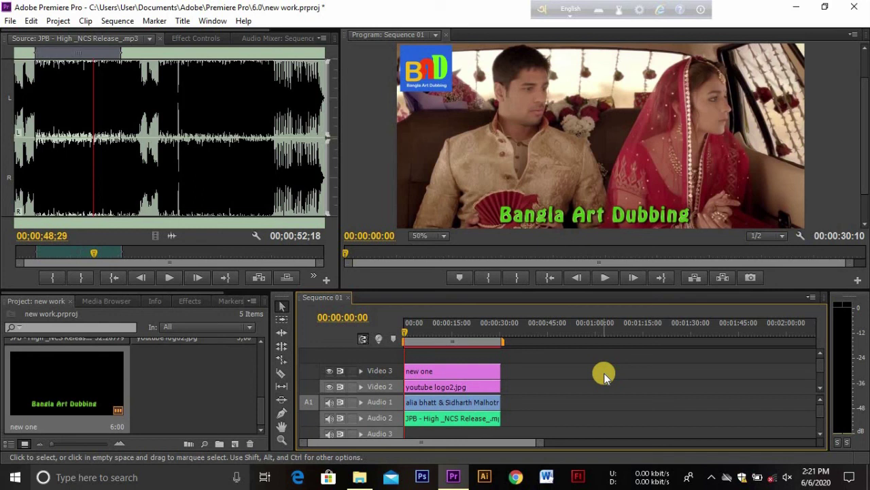